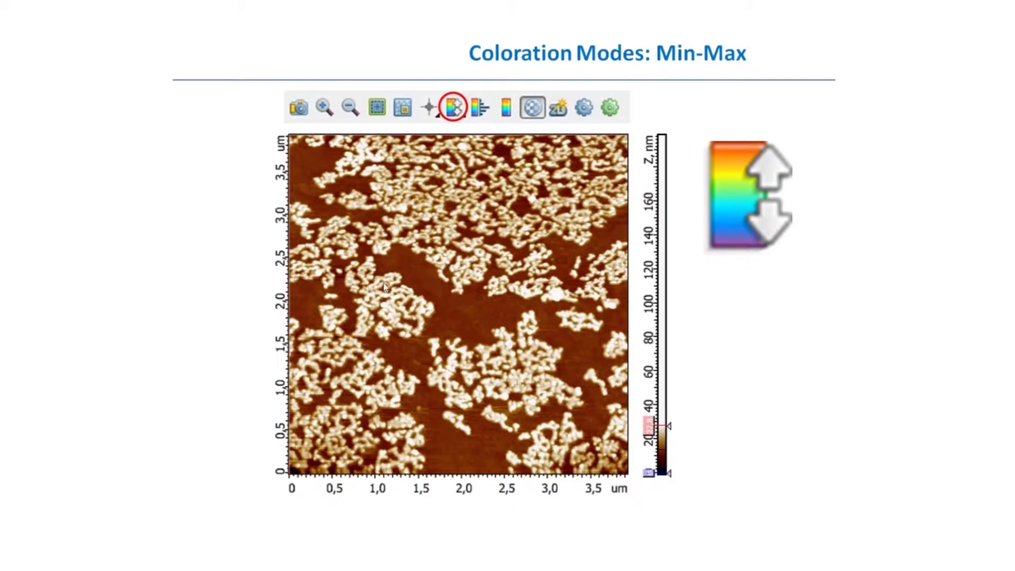
pyautogui.press('Right')
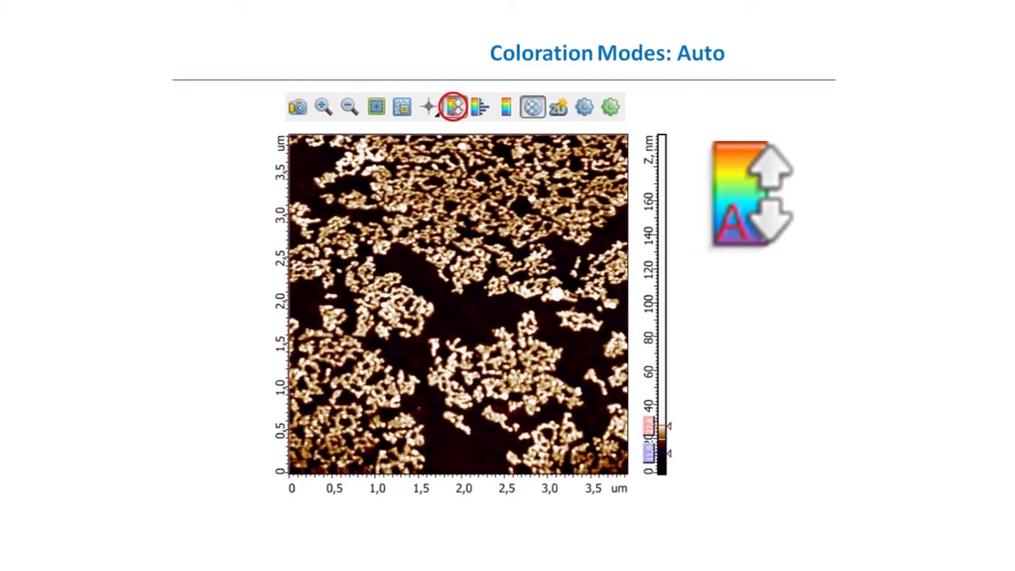
pyautogui.click(751, 286)
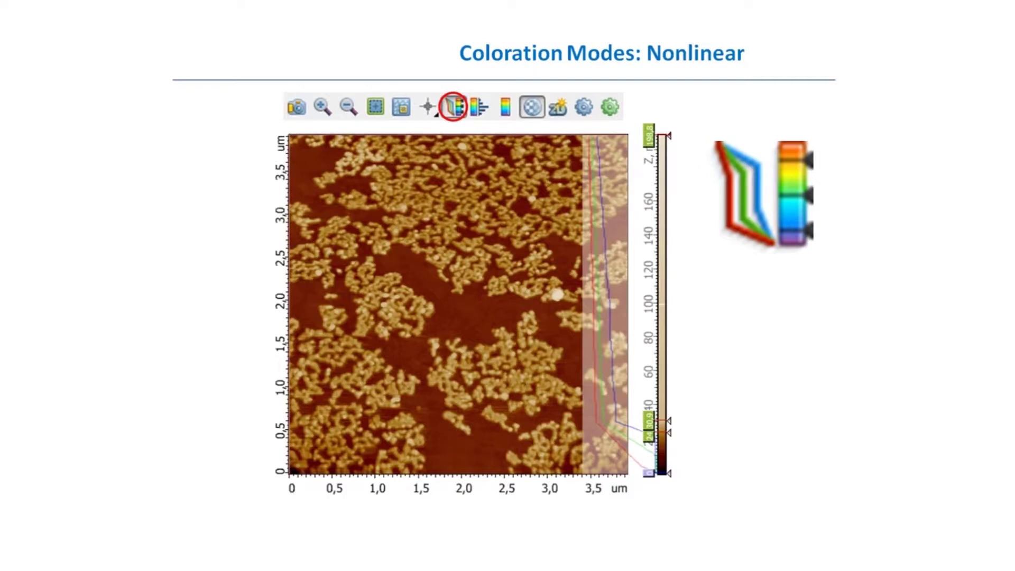
pyautogui.click(231, 331)
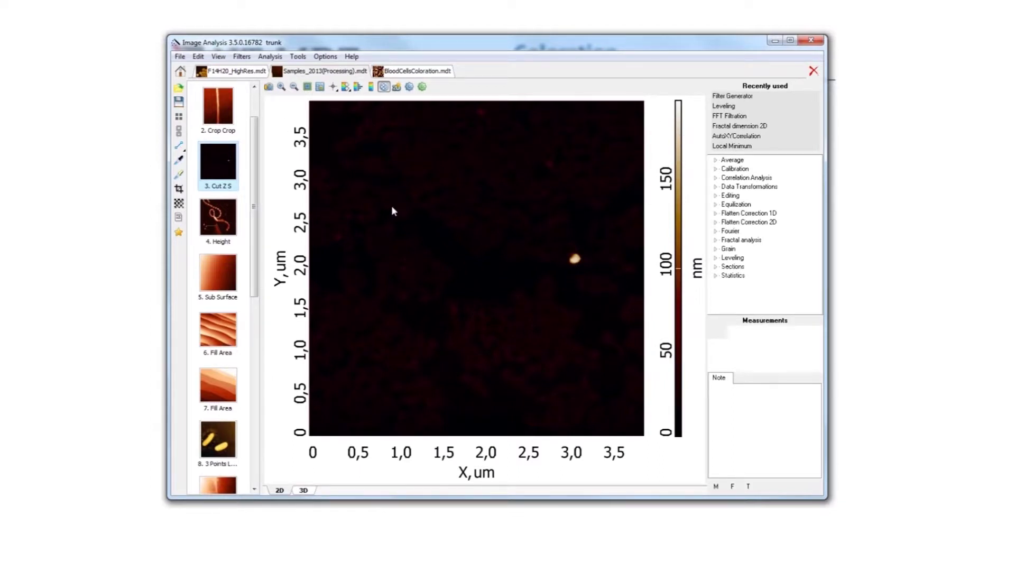
# - Switch the coloration mode of the Cut Z S image to nonlinear
pyautogui.click(358, 88)
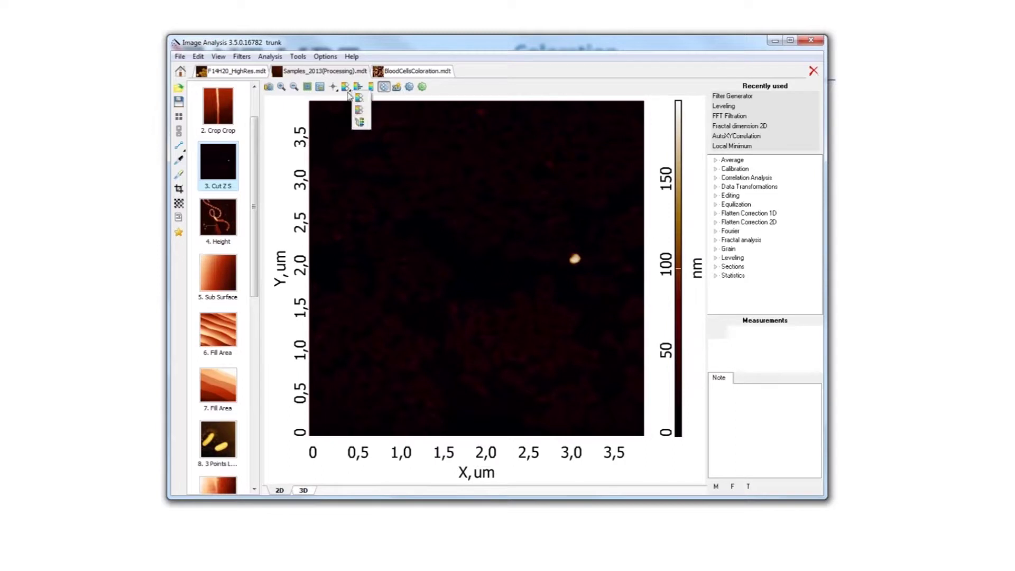
pyautogui.click(359, 124)
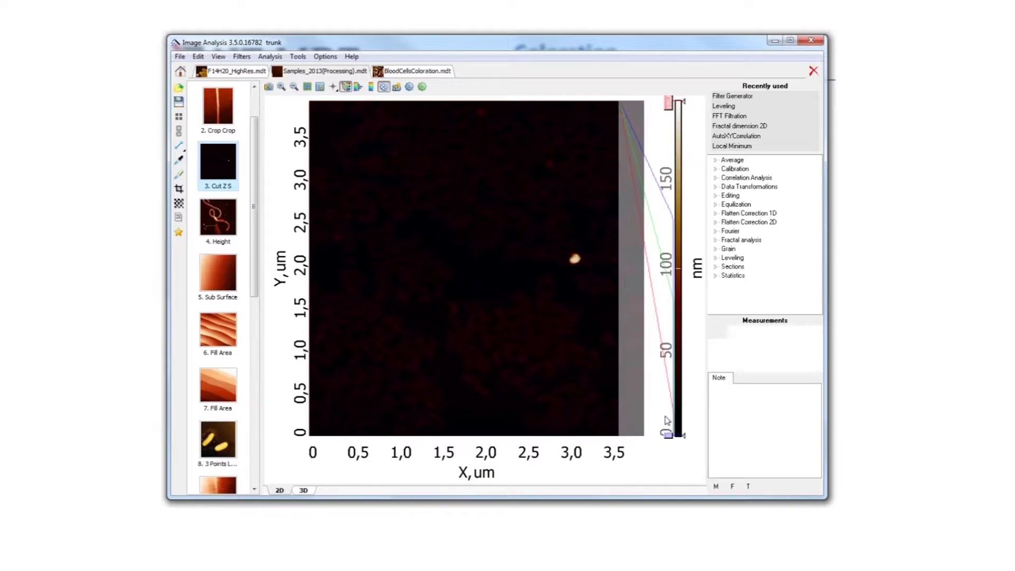
# - Hide the coloration curves, then show the height histogram beside the color scale and hide it again
pyautogui.click(344, 86)
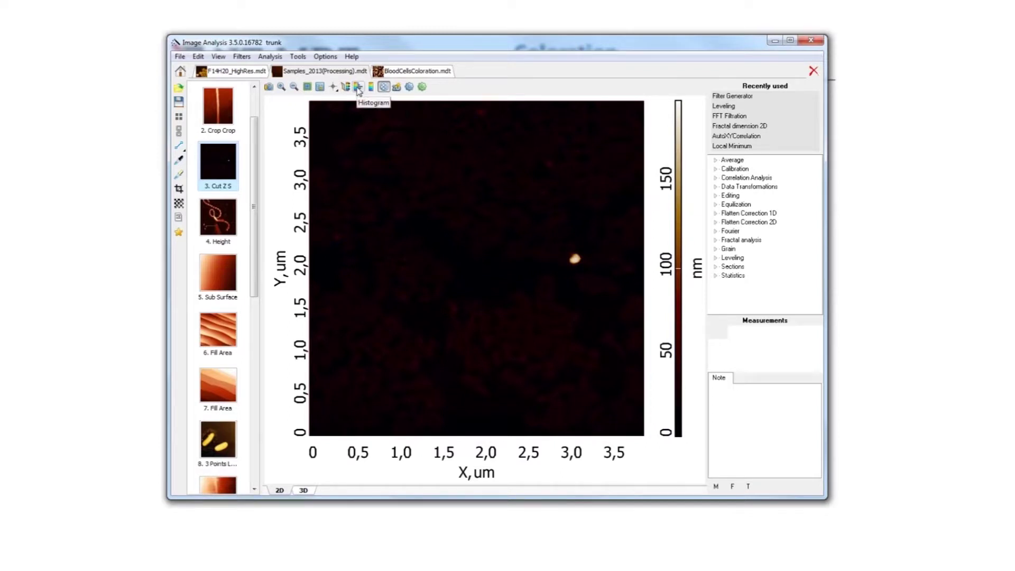
pyautogui.click(358, 89)
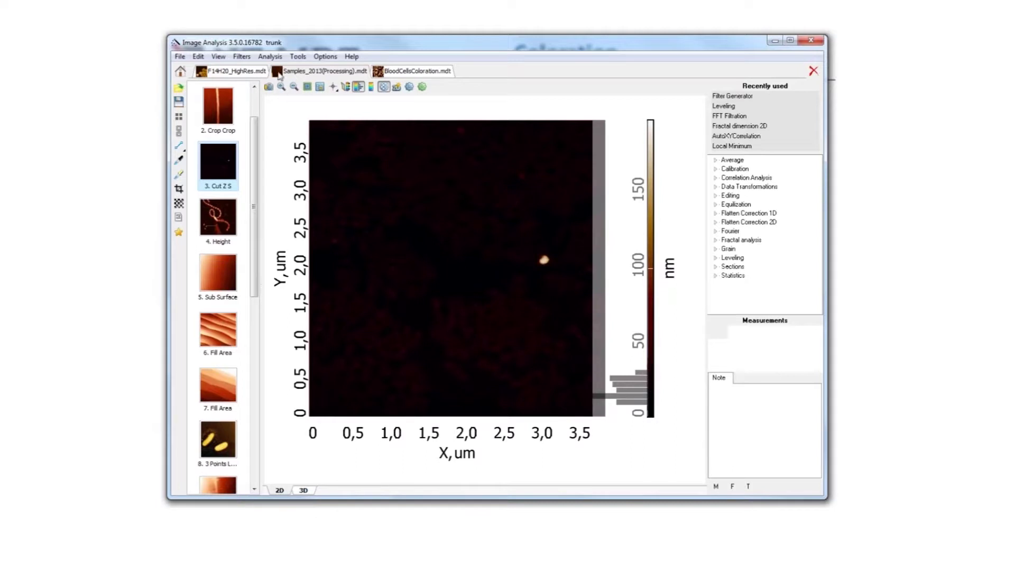
pyautogui.click(358, 87)
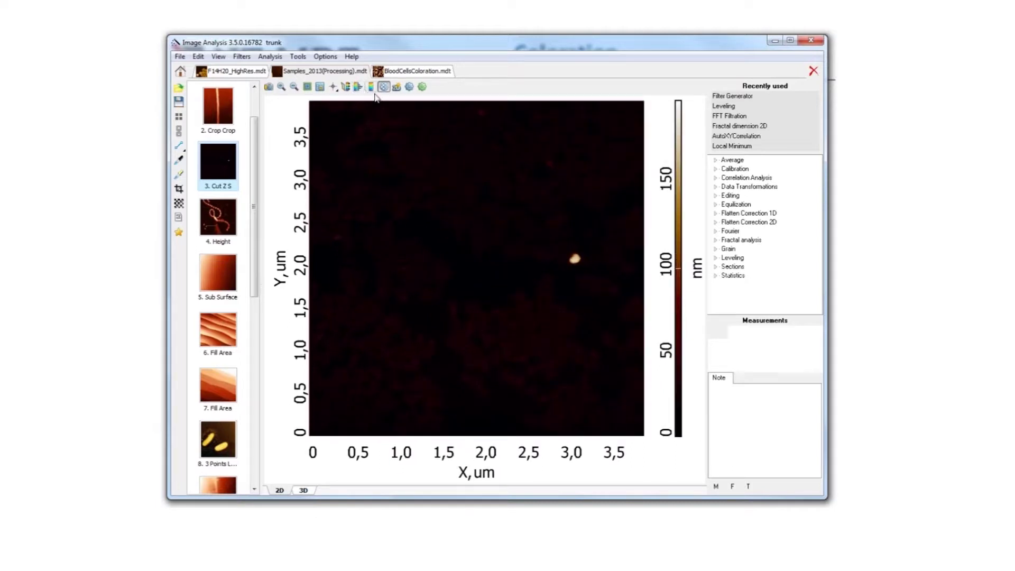
# - Edit the nonlinear coloration with two added control points, lowering them to about 35 nm and 58 nm on the color scale
pyautogui.click(346, 87)
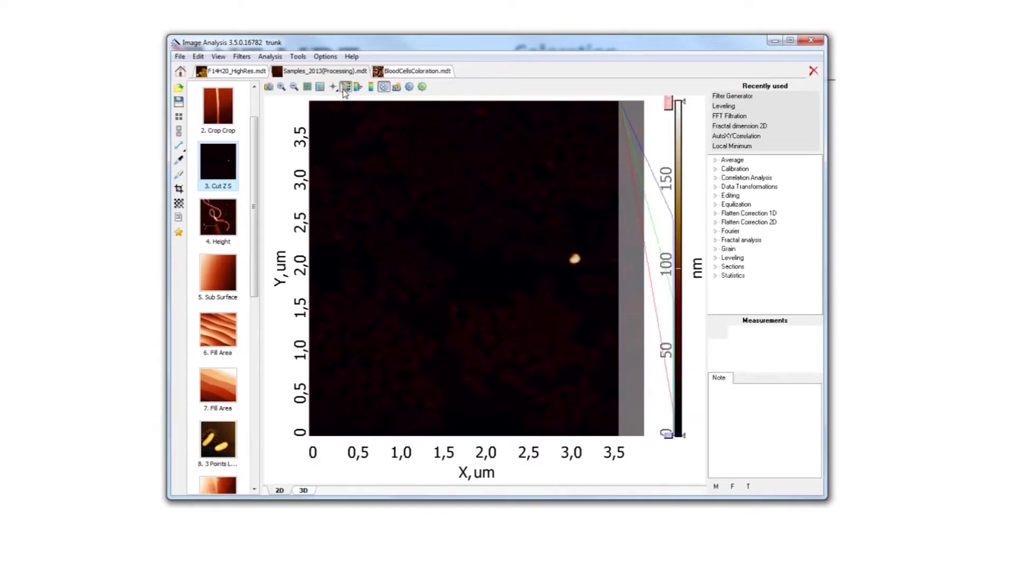
pyautogui.click(679, 224)
pyautogui.click(680, 319)
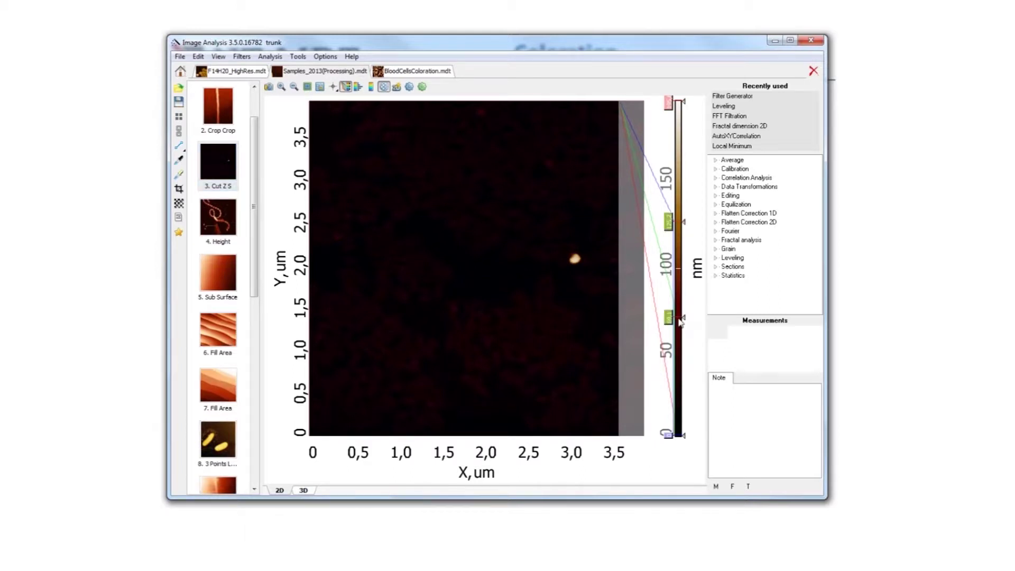
pyautogui.moveTo(680, 320)
pyautogui.mouseDown()
pyautogui.moveTo(677, 404)
pyautogui.moveTo(676, 376)
pyautogui.mouseUp()
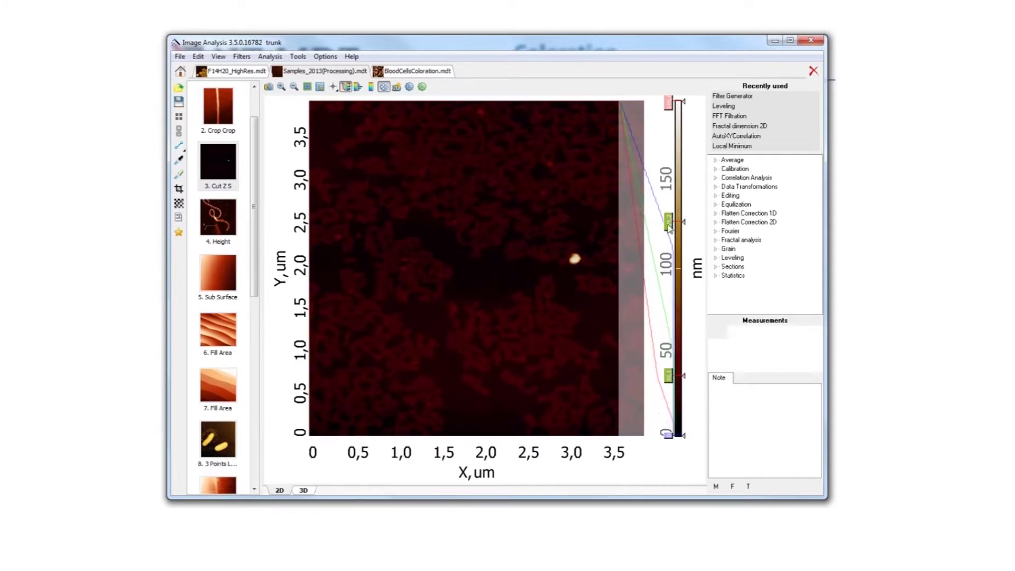
pyautogui.moveTo(669, 225)
pyautogui.mouseDown()
pyautogui.moveTo(668, 390)
pyautogui.moveTo(669, 328)
pyautogui.moveTo(668, 336)
pyautogui.mouseUp()
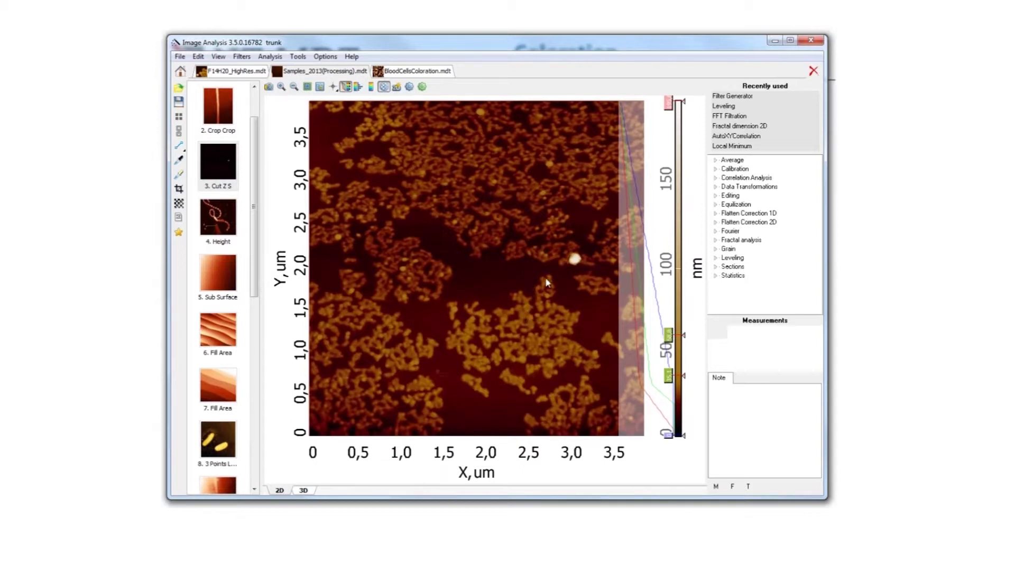
pyautogui.click(774, 40)
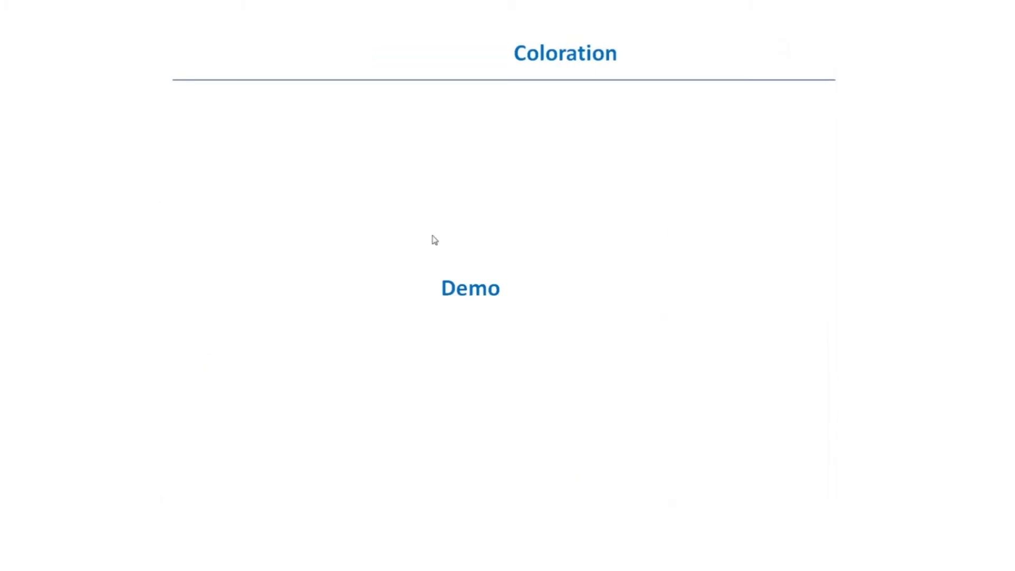
pyautogui.click(433, 240)
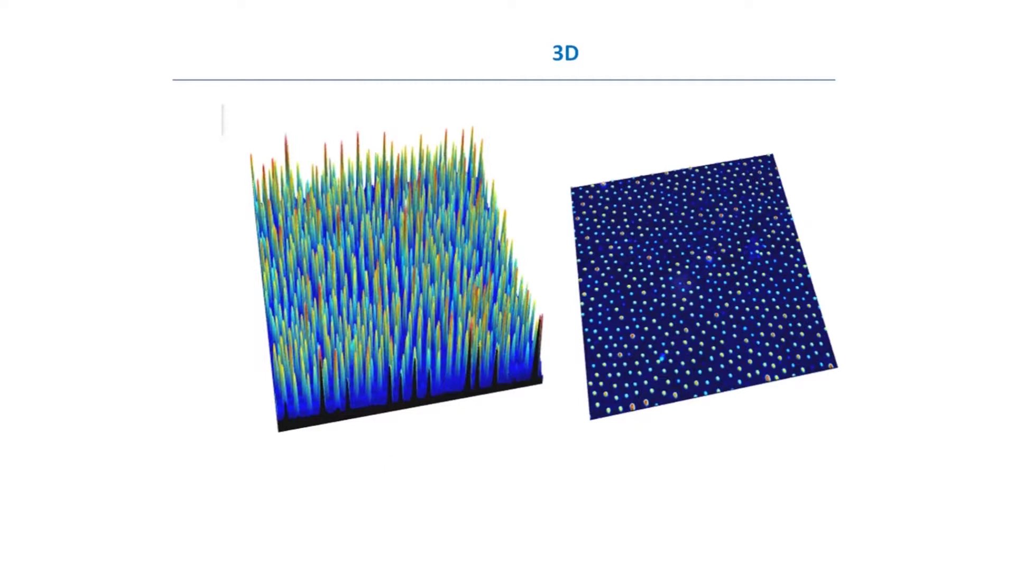
pyautogui.click(496, 221)
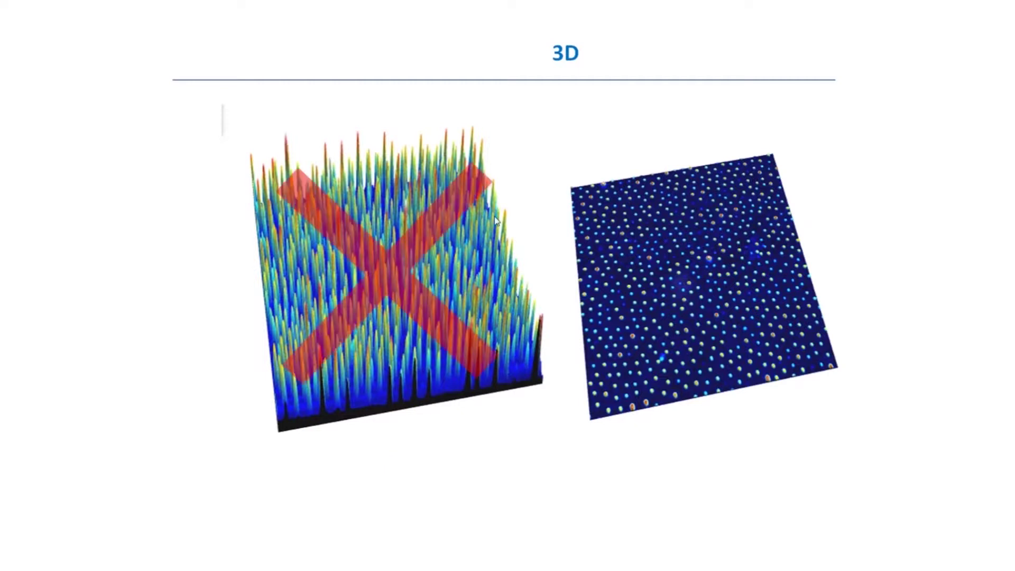
pyautogui.click(768, 177)
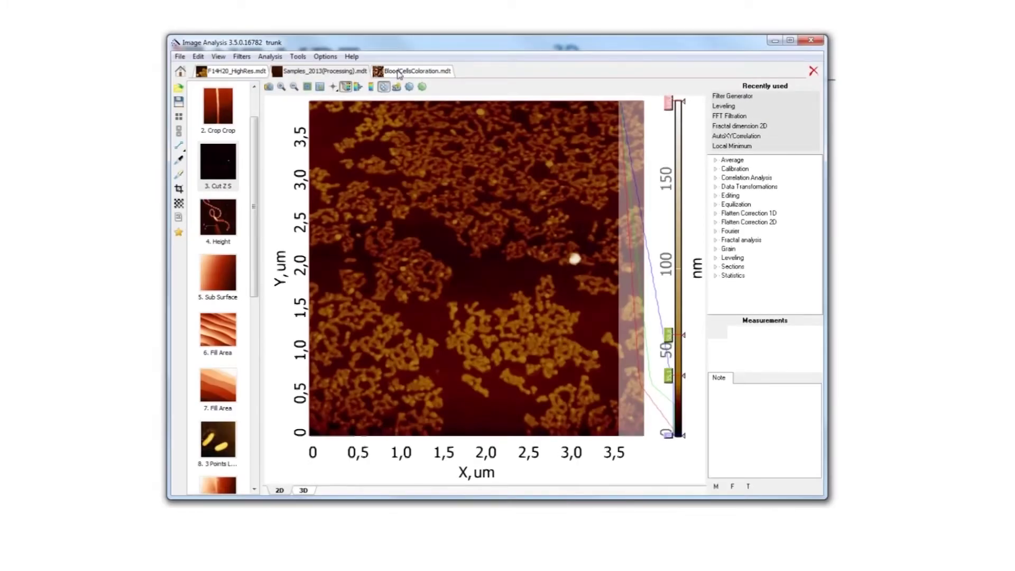
# - Open the second frame of BloodCellsColoration.mdt and enlarge the program window
pyautogui.click(295, 71)
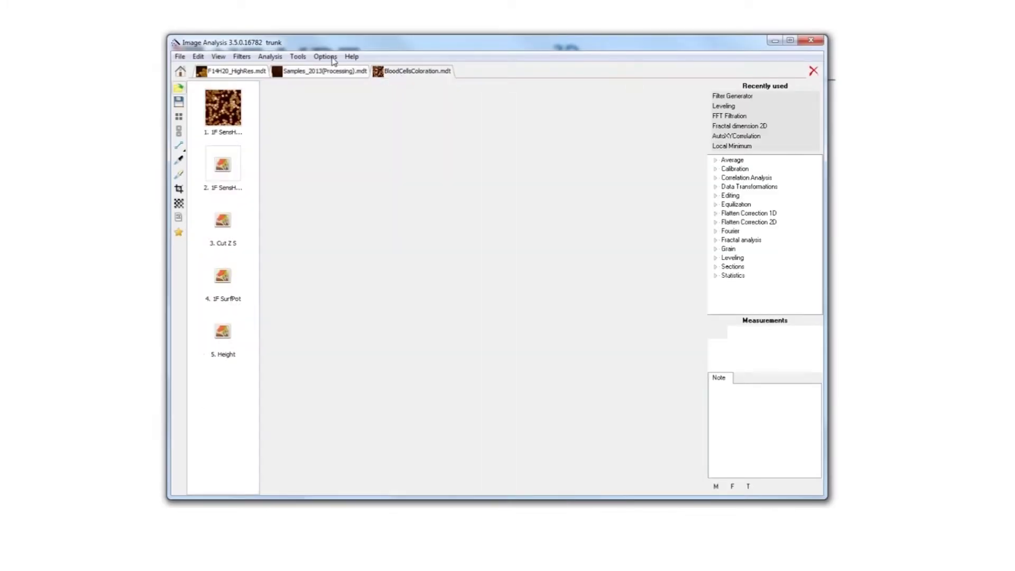
pyautogui.click(233, 169)
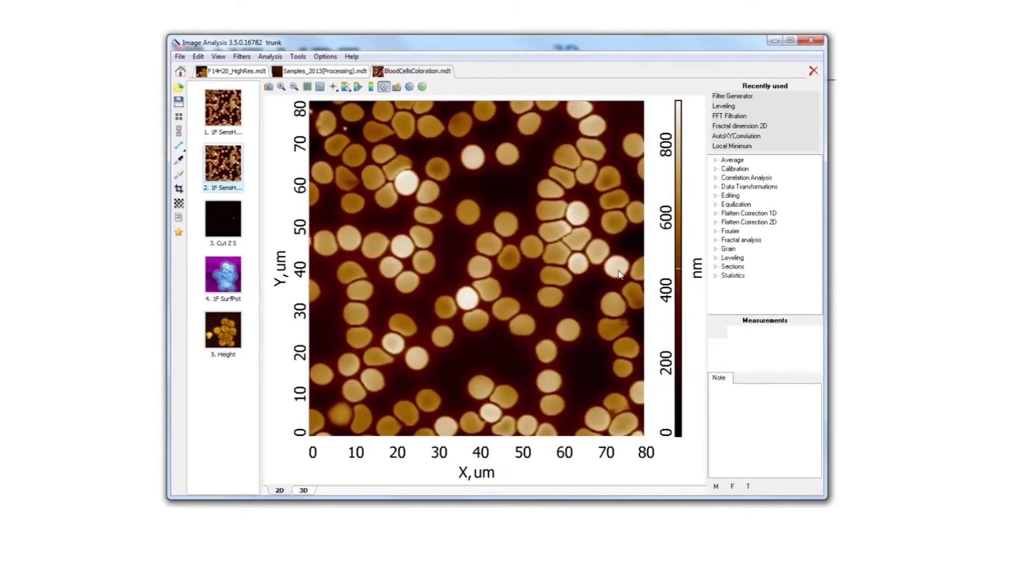
pyautogui.moveTo(825, 210); pyautogui.dragTo(856, 209)
pyautogui.moveTo(590, 503); pyautogui.dragTo(587, 531)
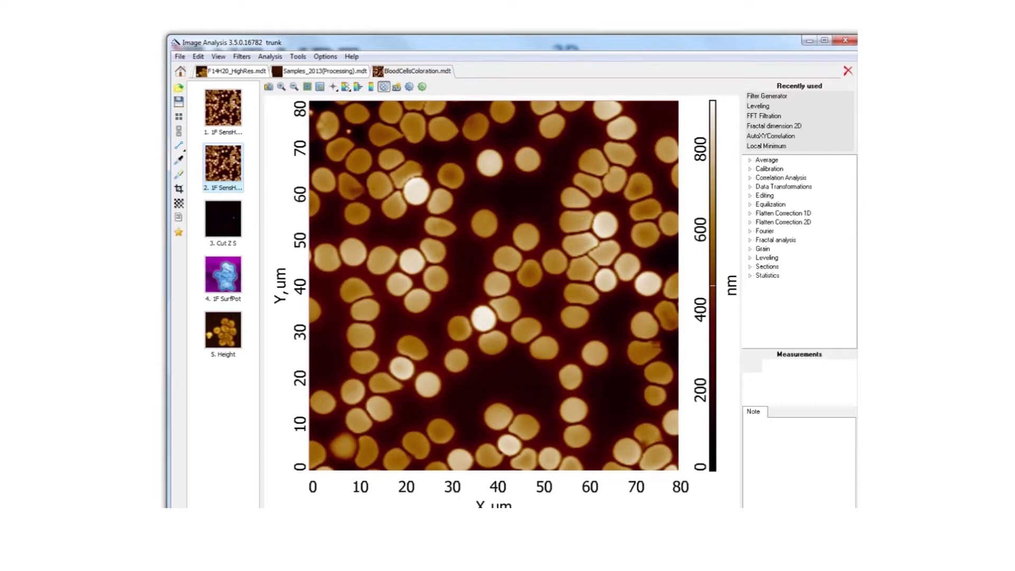
# - Display the blood cells image as a 3D surface and rotate it to a different viewing angle
pyautogui.click(383, 86)
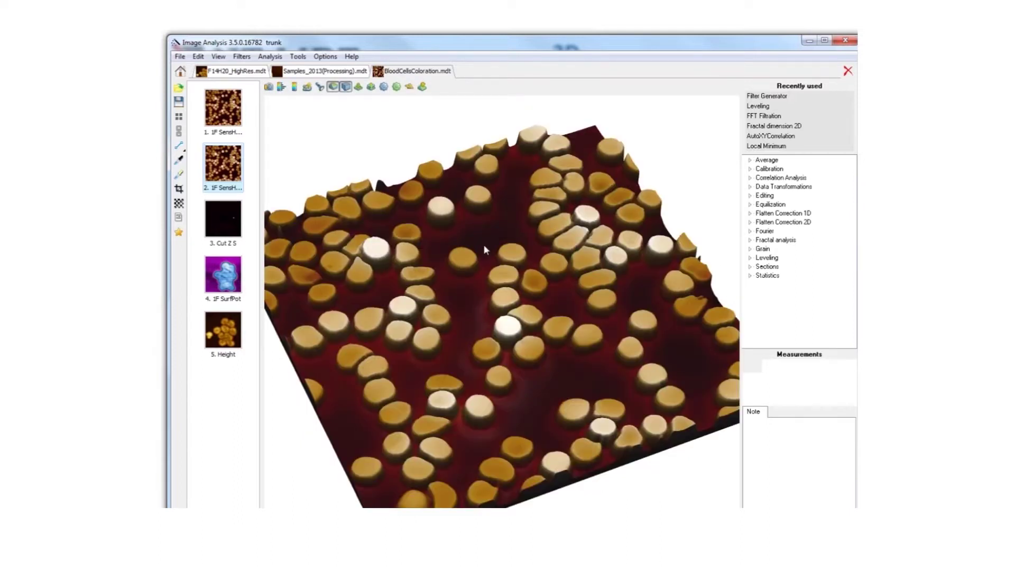
pyautogui.moveTo(485, 240)
pyautogui.mouseDown()
pyautogui.moveTo(495, 204)
pyautogui.moveTo(458, 271)
pyautogui.moveTo(496, 304)
pyautogui.moveTo(526, 223)
pyautogui.moveTo(487, 217)
pyautogui.moveTo(496, 248)
pyautogui.mouseUp()
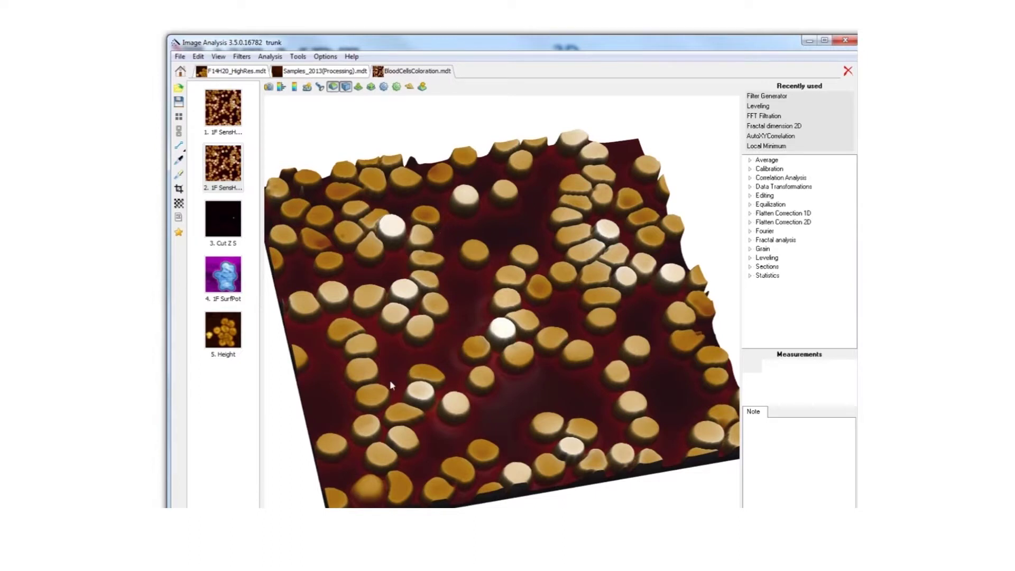
pyautogui.moveTo(432, 307); pyautogui.dragTo(465, 275)
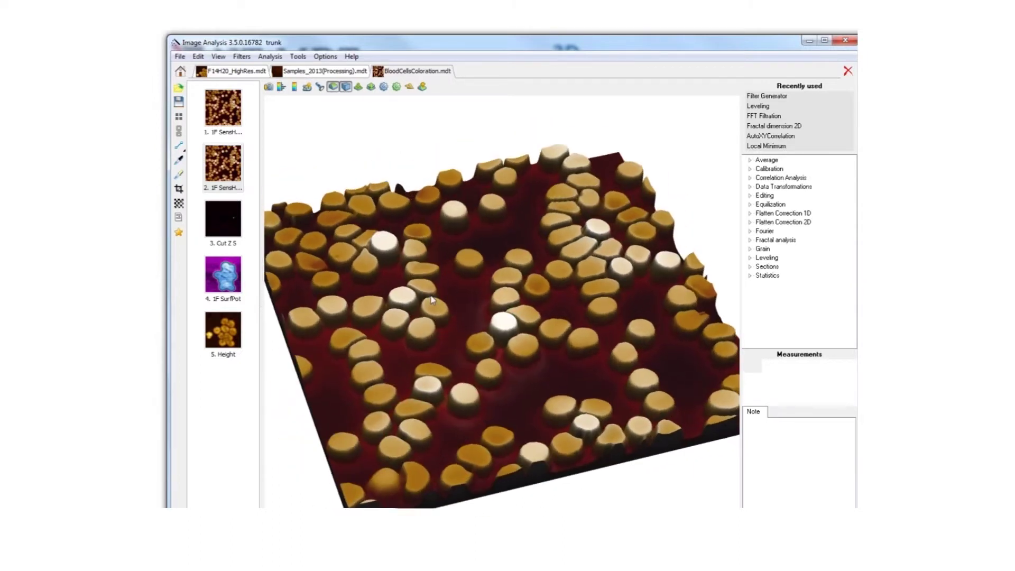
# - Compare the 3D surface without and with perspective, then show and hide the light source sphere
pyautogui.click(346, 88)
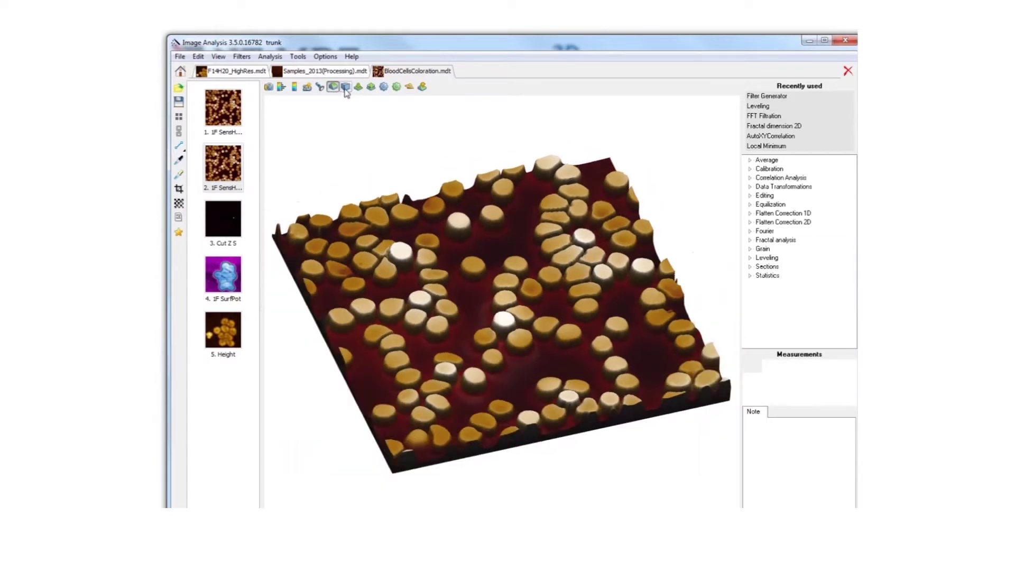
pyautogui.click(345, 88)
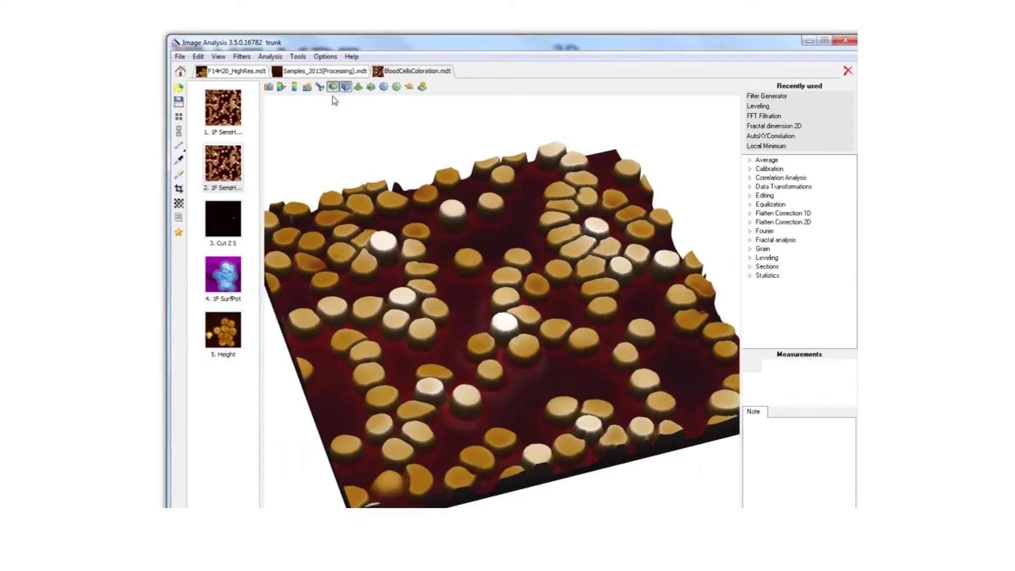
pyautogui.click(323, 88)
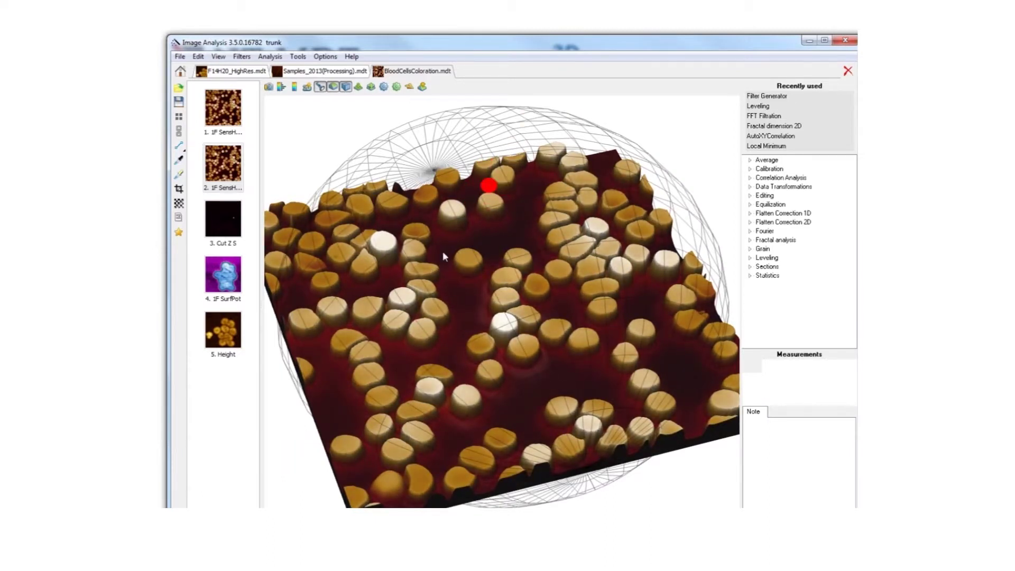
pyautogui.click(319, 87)
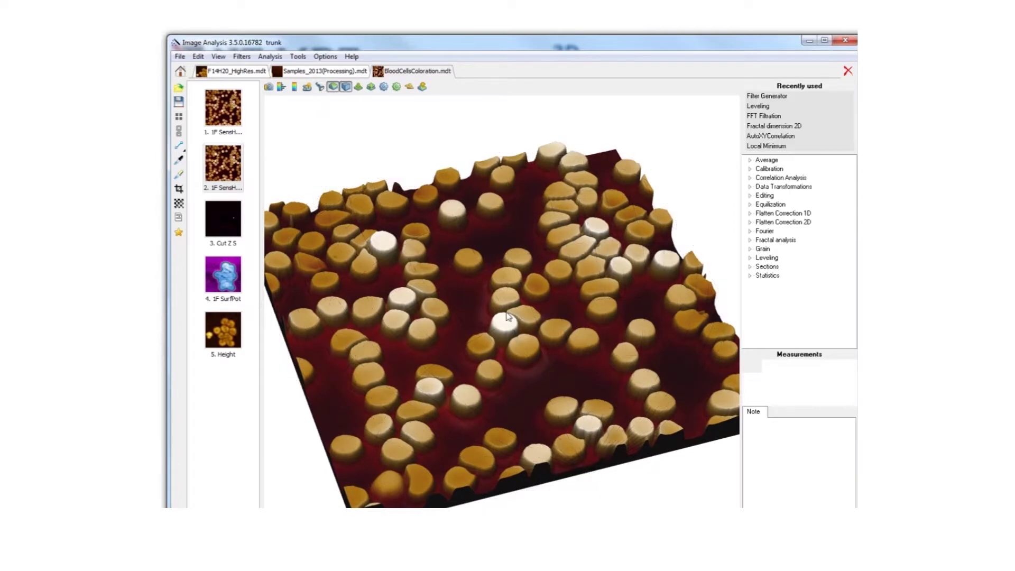
# - Exaggerate the 3D surface's vertical scale, reduce it to a low relief, and reorient the surface
pyautogui.scroll(5, 507, 258)
pyautogui.scroll(-5, 493, 208)
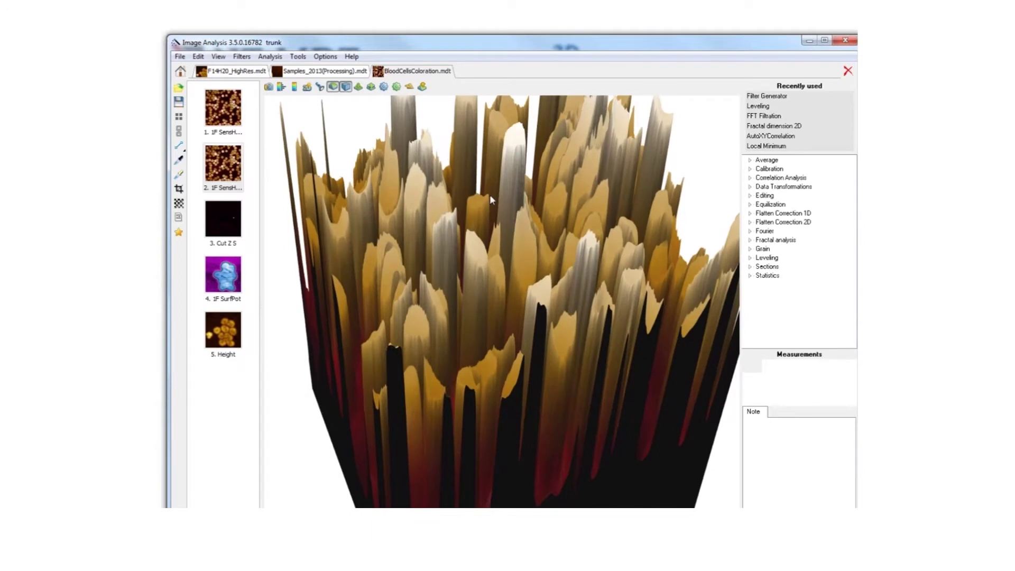
pyautogui.scroll(5, 489, 194)
pyautogui.scroll(-5, 498, 301)
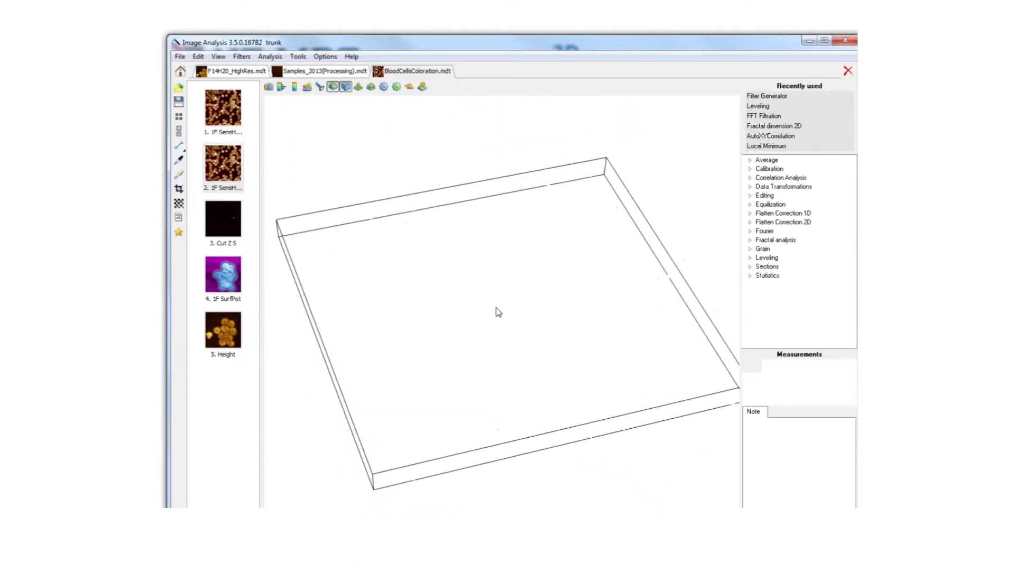
pyautogui.moveTo(429, 272)
pyautogui.mouseDown()
pyautogui.moveTo(469, 288)
pyautogui.moveTo(462, 272)
pyautogui.moveTo(448, 275)
pyautogui.mouseUp()
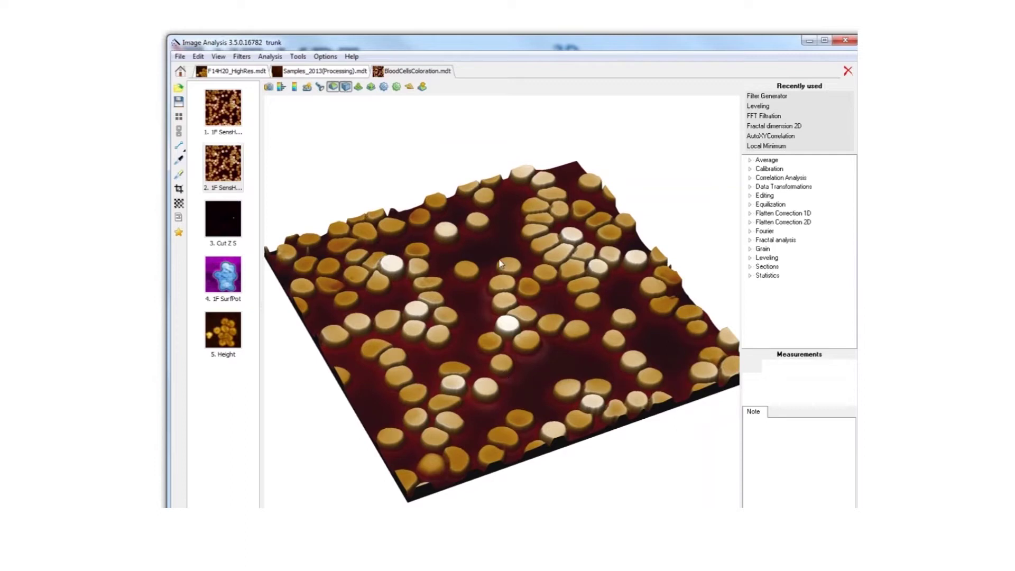
pyautogui.moveTo(474, 275); pyautogui.dragTo(389, 147)
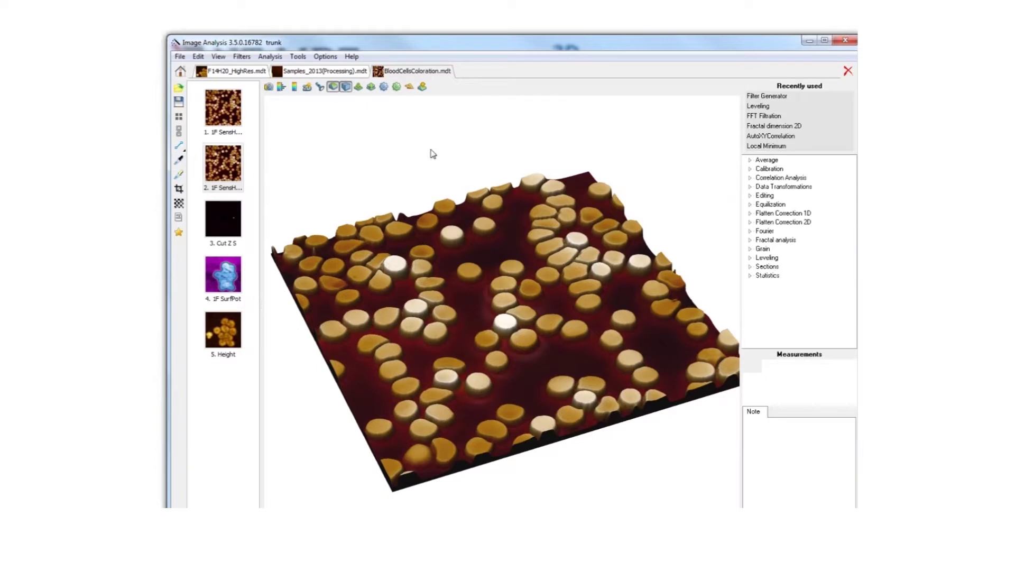
pyautogui.moveTo(430, 294); pyautogui.dragTo(487, 317)
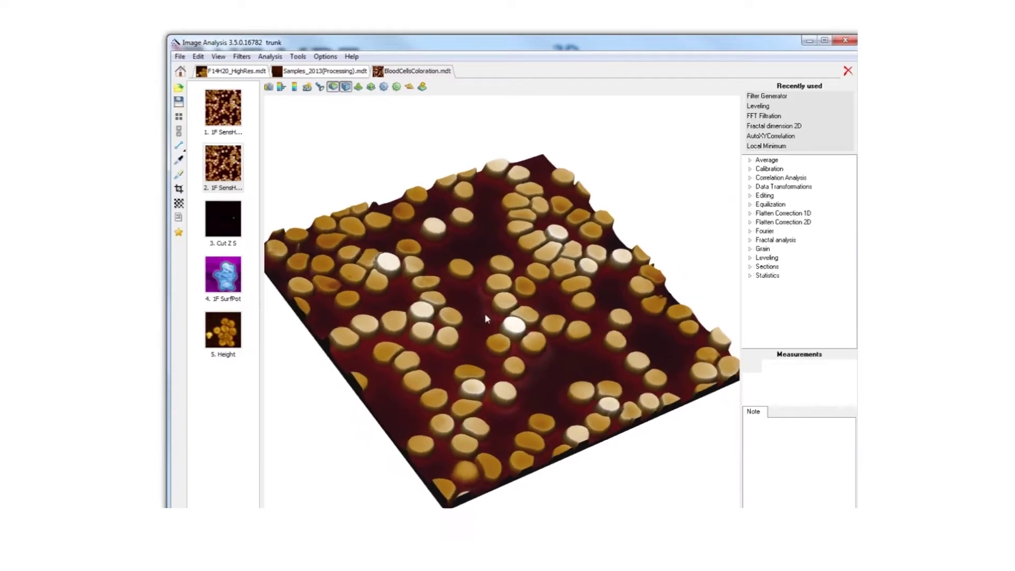
# - Preview the Palette.pal, Stylish.pal, SMENA.256 and Rainbows.pal palettes on the 3D surface, and cancel the palette choice
pyautogui.click(294, 87)
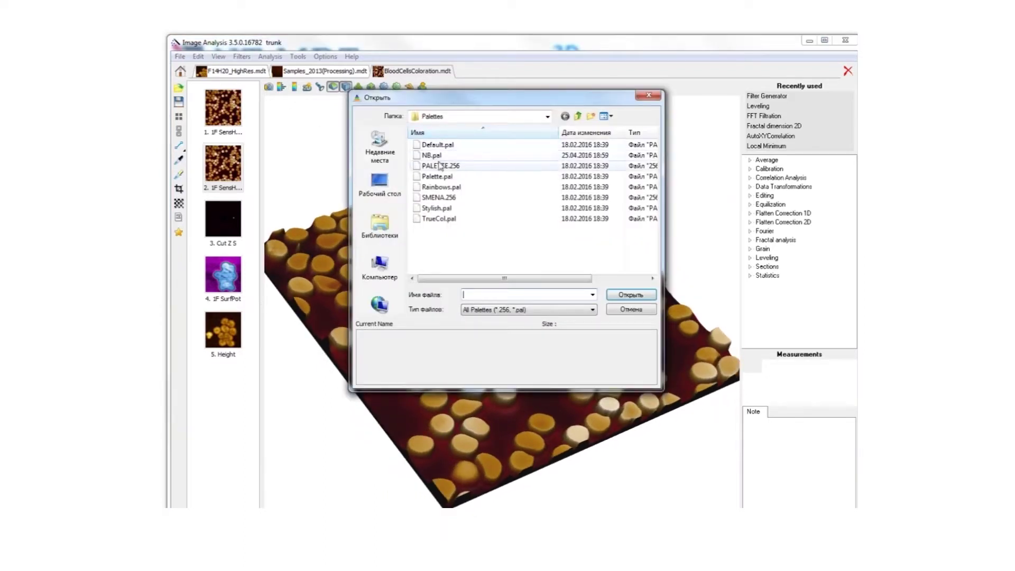
pyautogui.click(437, 175)
pyautogui.click(435, 208)
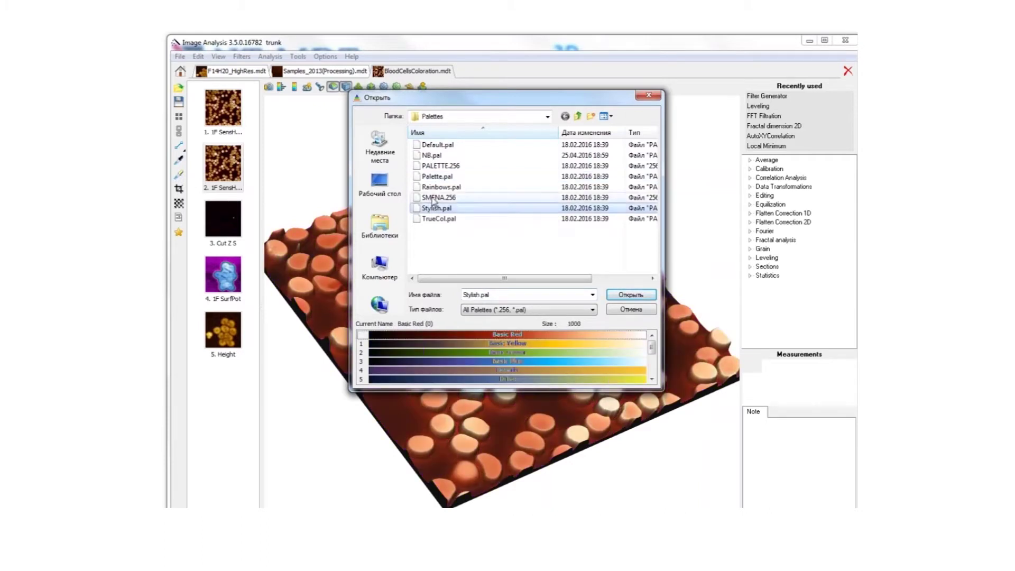
pyautogui.click(432, 198)
pyautogui.click(434, 188)
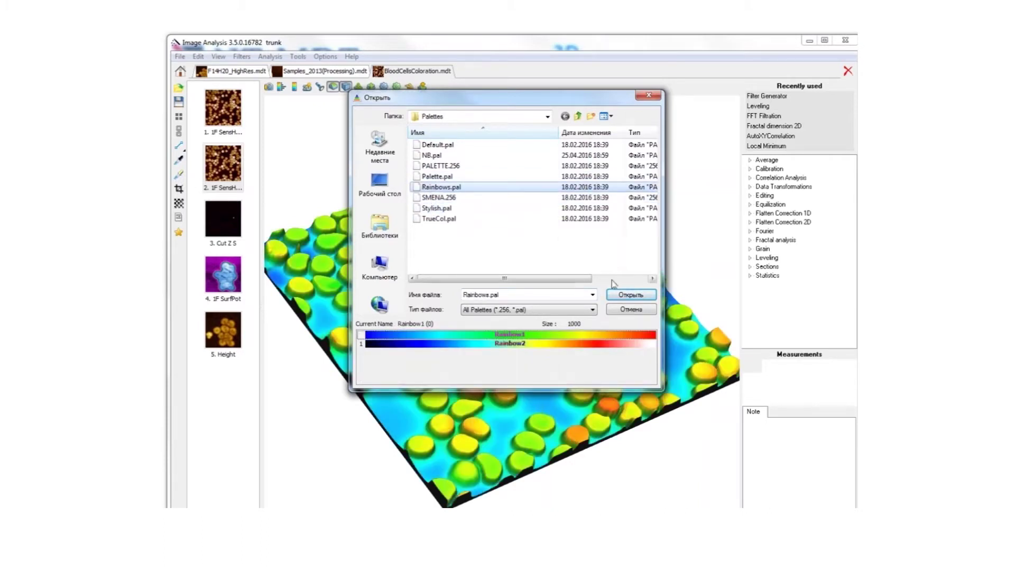
pyautogui.click(629, 309)
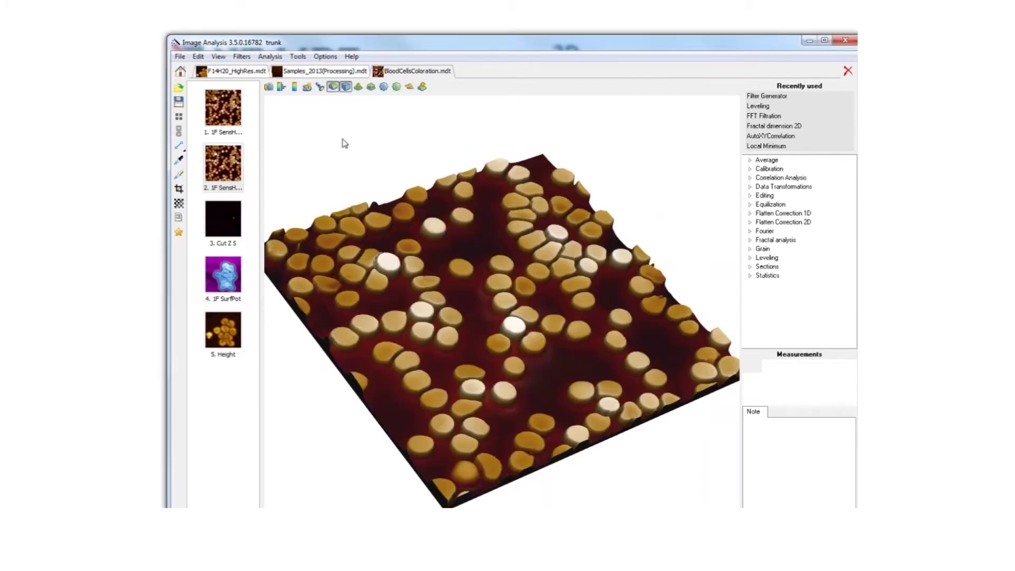
# - Open Palette Edit, add one color marker in the dark red and one in the golden part of the gradient, and inspect the dark marker's color
pyautogui.click(298, 58)
pyautogui.click(298, 58)
pyautogui.click(298, 58)
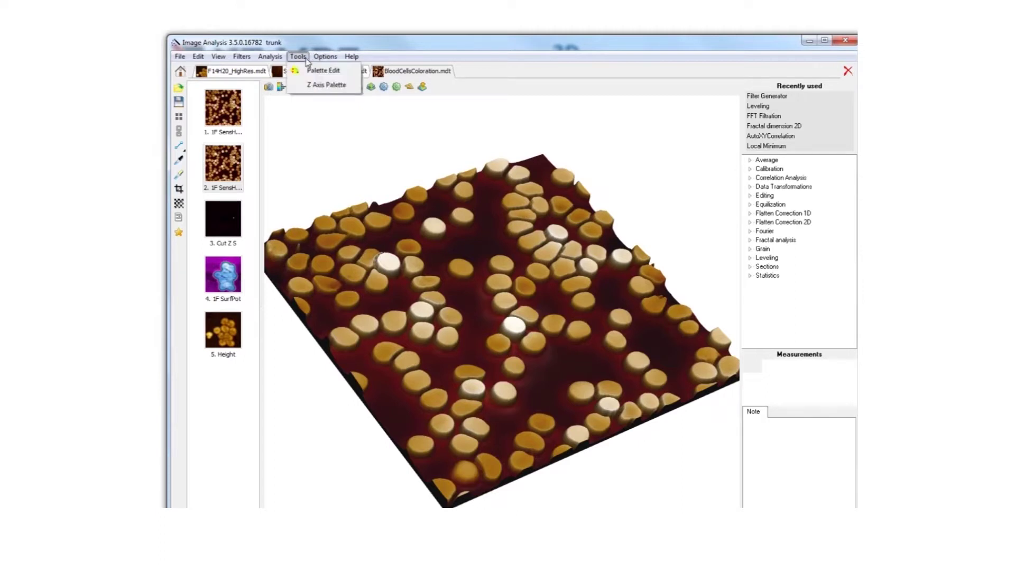
pyautogui.click(317, 72)
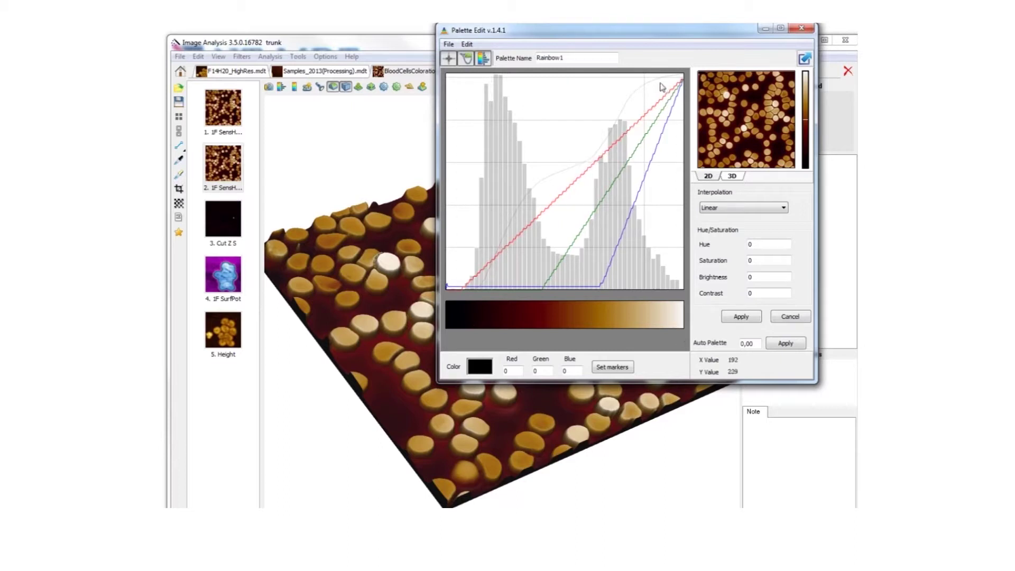
pyautogui.click(509, 316)
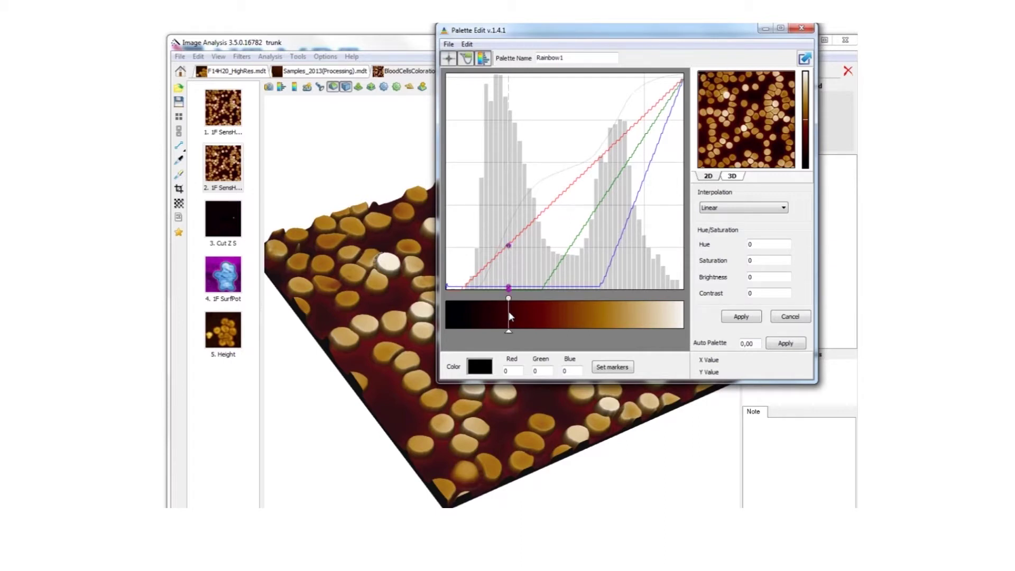
pyautogui.click(622, 316)
pyautogui.doubleClick(507, 299)
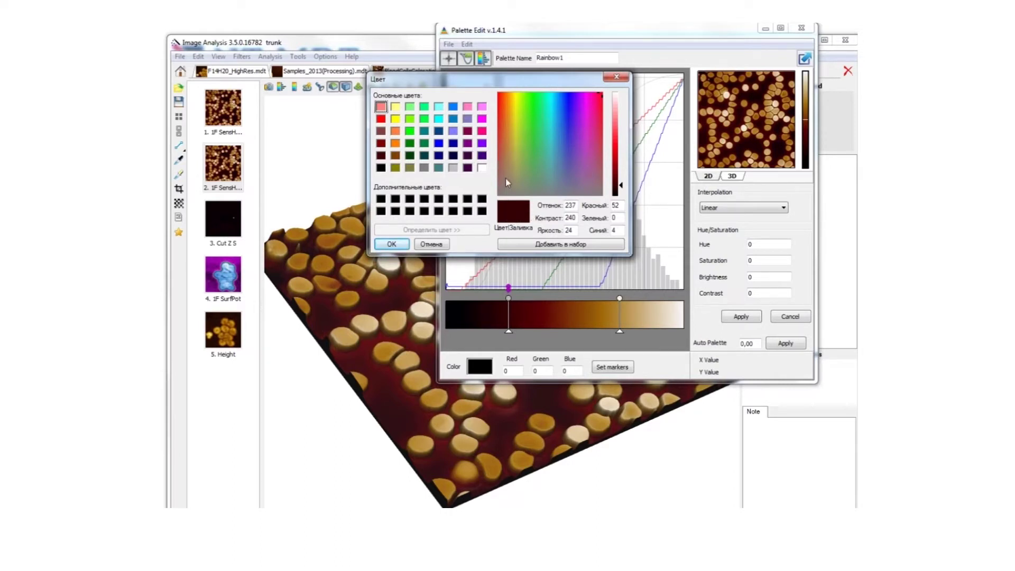
pyautogui.click(616, 77)
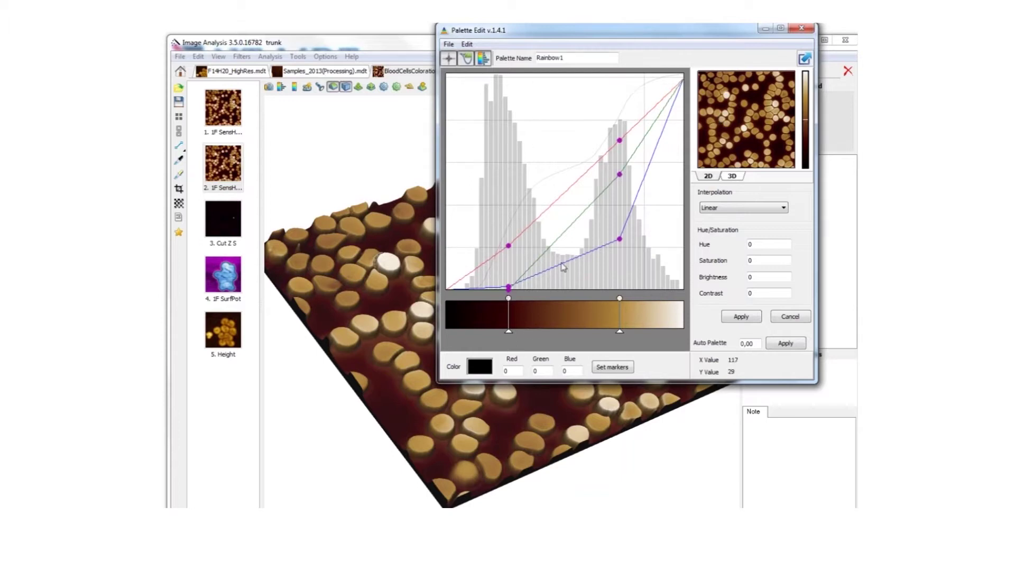
# - Recolor the dark red marker to light gray with RGB 214, 214, 214 and the golden marker to pure red
pyautogui.doubleClick(508, 299)
pyautogui.click(461, 226)
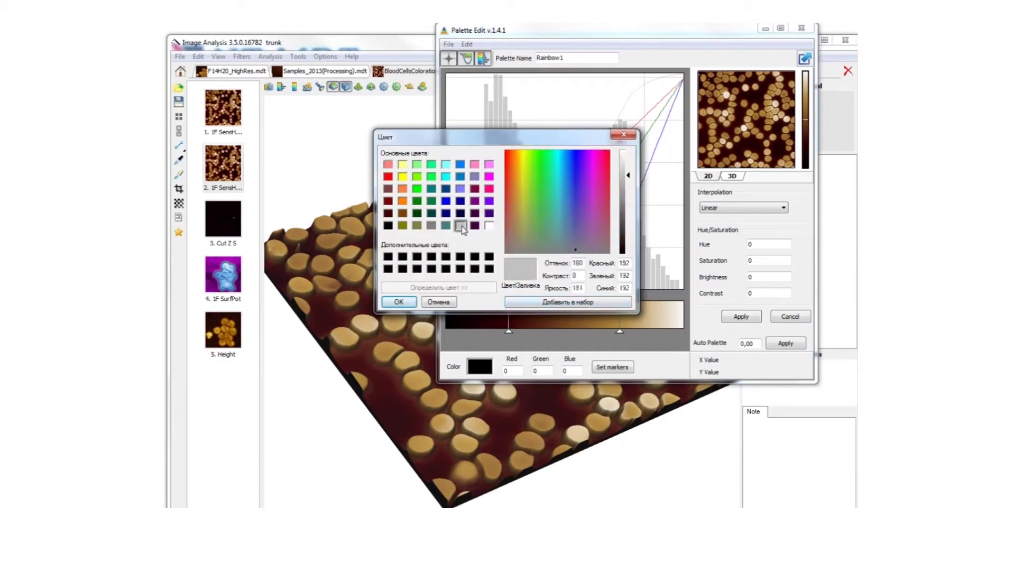
pyautogui.moveTo(629, 177); pyautogui.dragTo(628, 172)
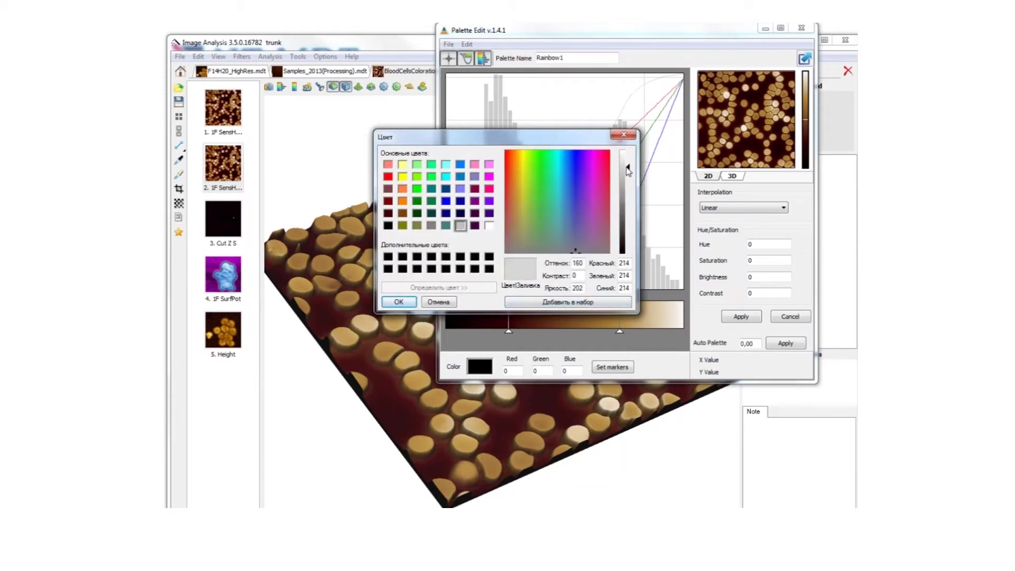
pyautogui.click(399, 302)
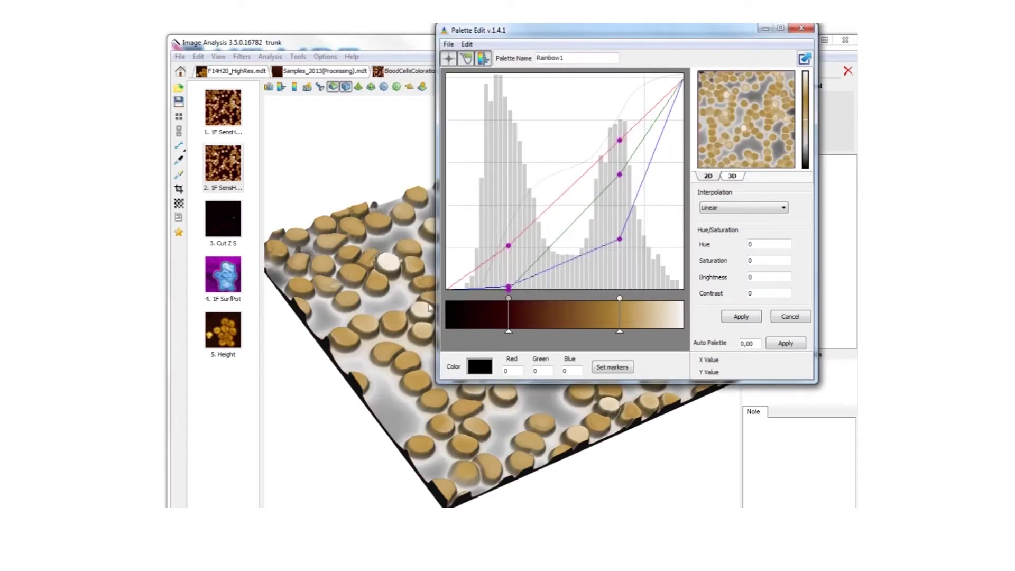
pyautogui.doubleClick(619, 300)
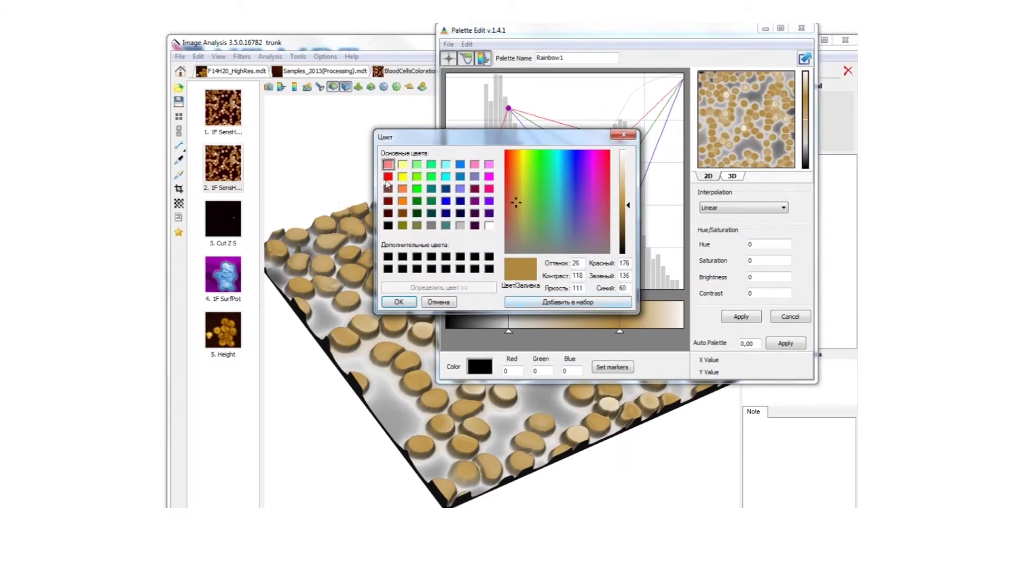
pyautogui.click(387, 176)
pyautogui.click(399, 302)
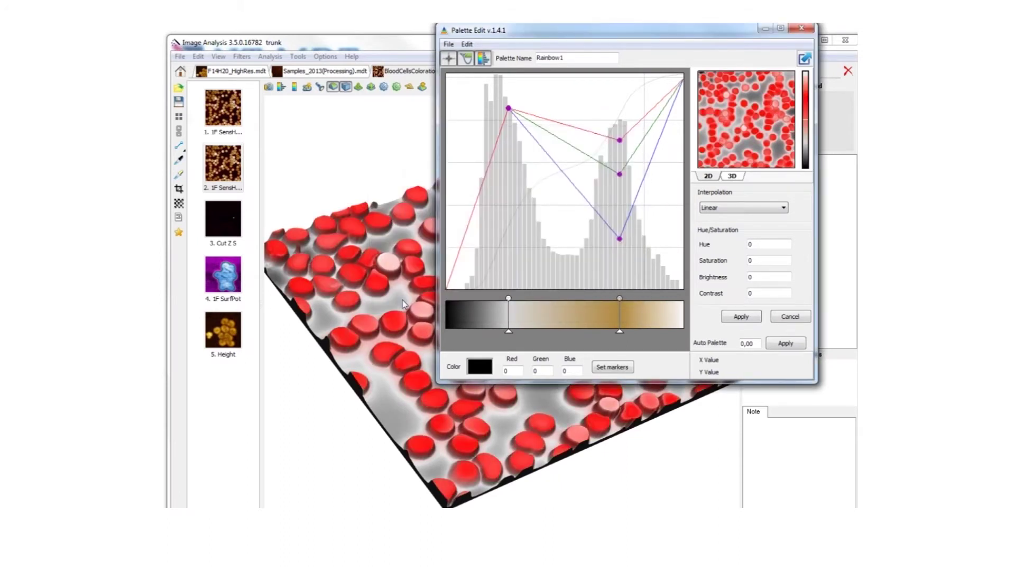
# - Shift the red marker slightly toward the dark end, apply the edited palette, and undo the palette change
pyautogui.moveTo(620, 331)
pyautogui.mouseDown()
pyautogui.moveTo(629, 331)
pyautogui.moveTo(603, 333)
pyautogui.moveTo(626, 332)
pyautogui.moveTo(612, 331)
pyautogui.mouseUp()
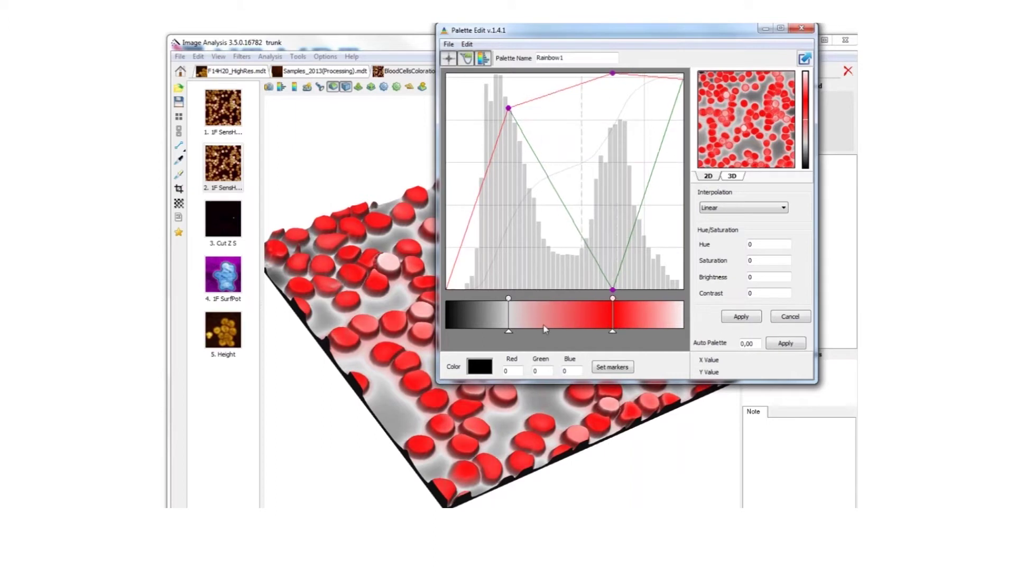
pyautogui.click(739, 318)
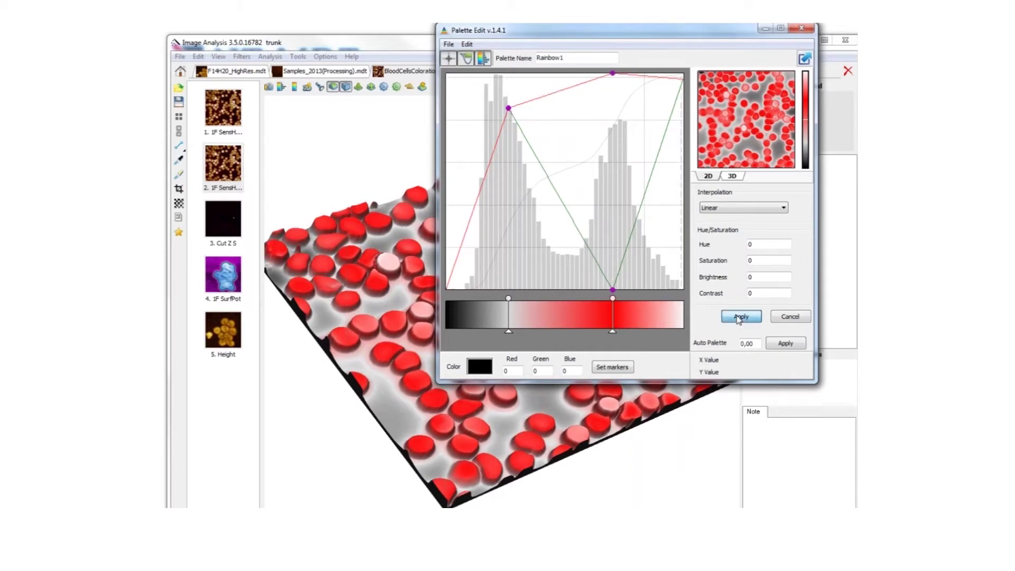
pyautogui.hotkey('ctrl', 'z')
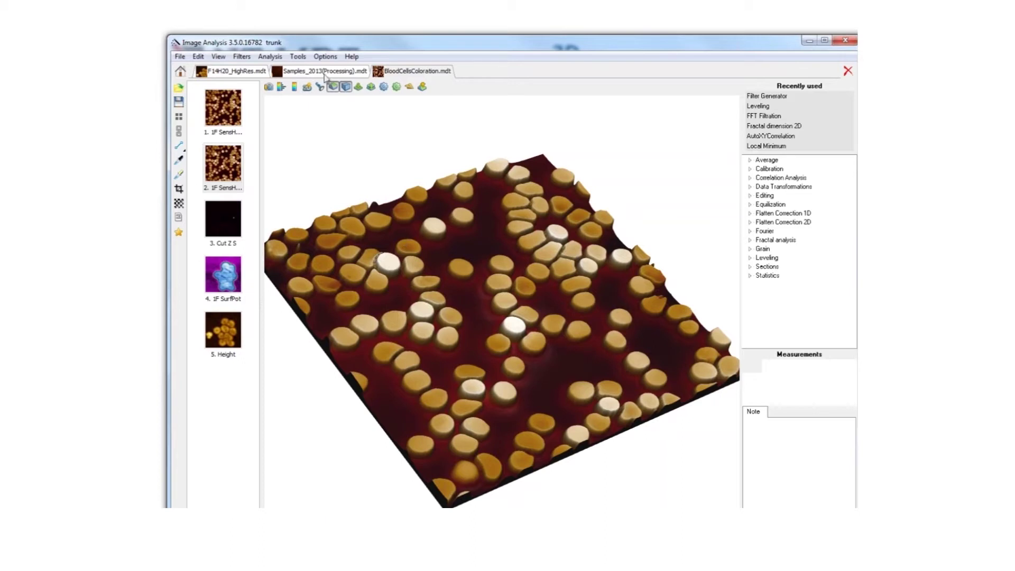
# - Reopen Palette Edit and add one marker in the dark red and one in the golden part of the gradient
pyautogui.click(297, 56)
pyautogui.click(312, 71)
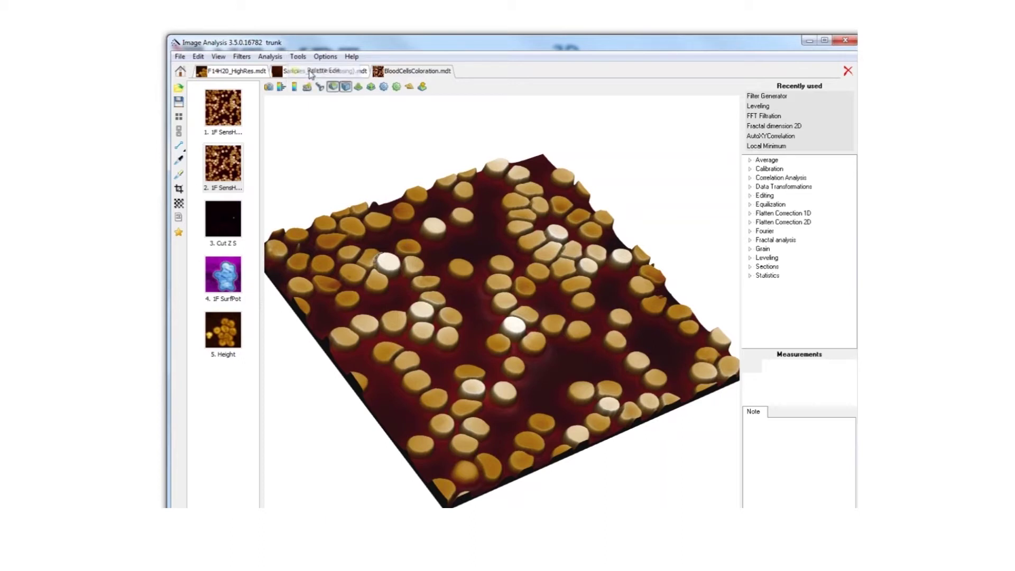
pyautogui.click(512, 313)
pyautogui.click(622, 312)
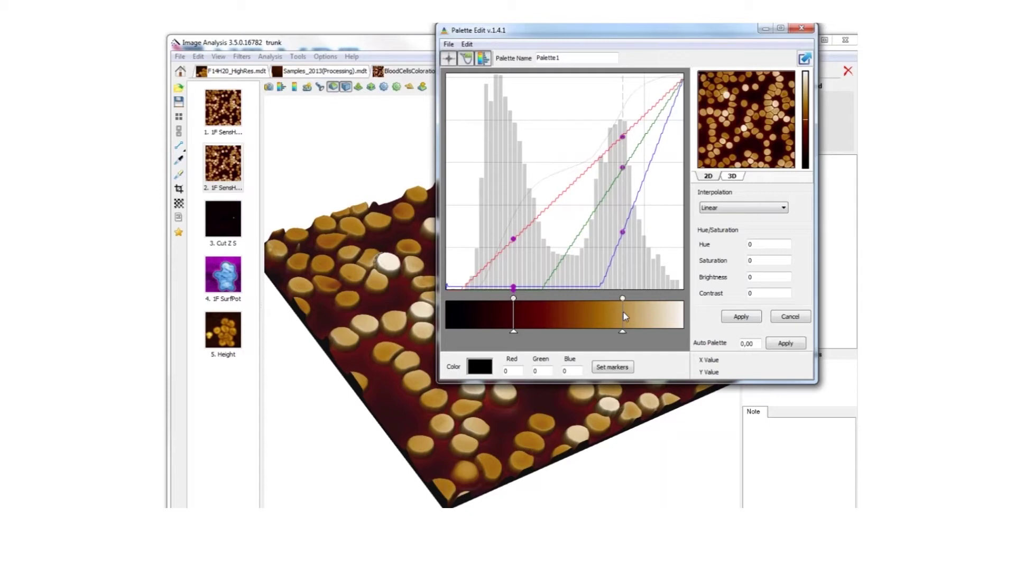
# - Recolor the dark red marker to gray with RGB 192, 192, 192 and the golden marker to pure red
pyautogui.doubleClick(512, 298)
pyautogui.click(460, 226)
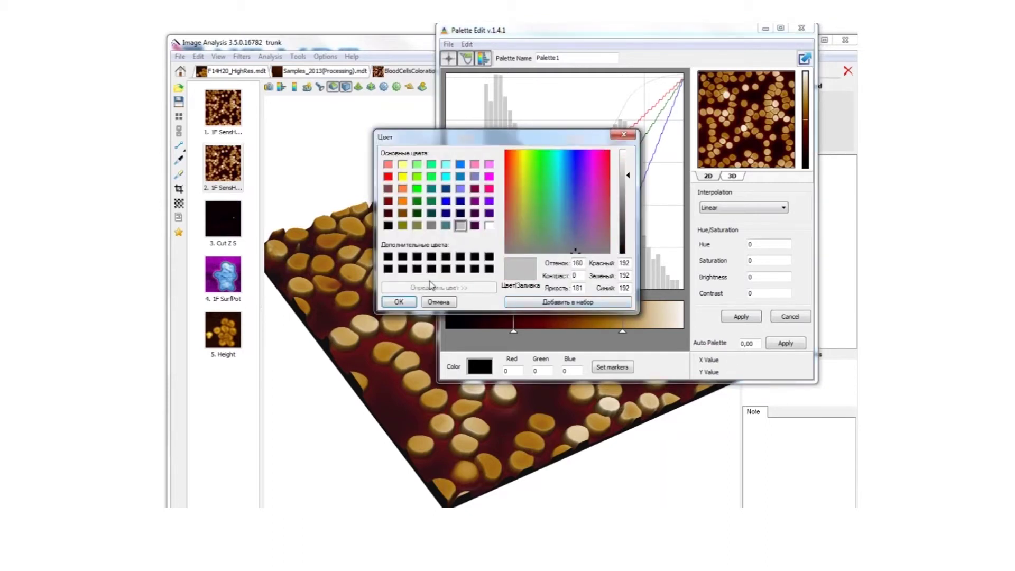
pyautogui.click(399, 302)
pyautogui.doubleClick(622, 304)
pyautogui.click(388, 176)
pyautogui.click(399, 301)
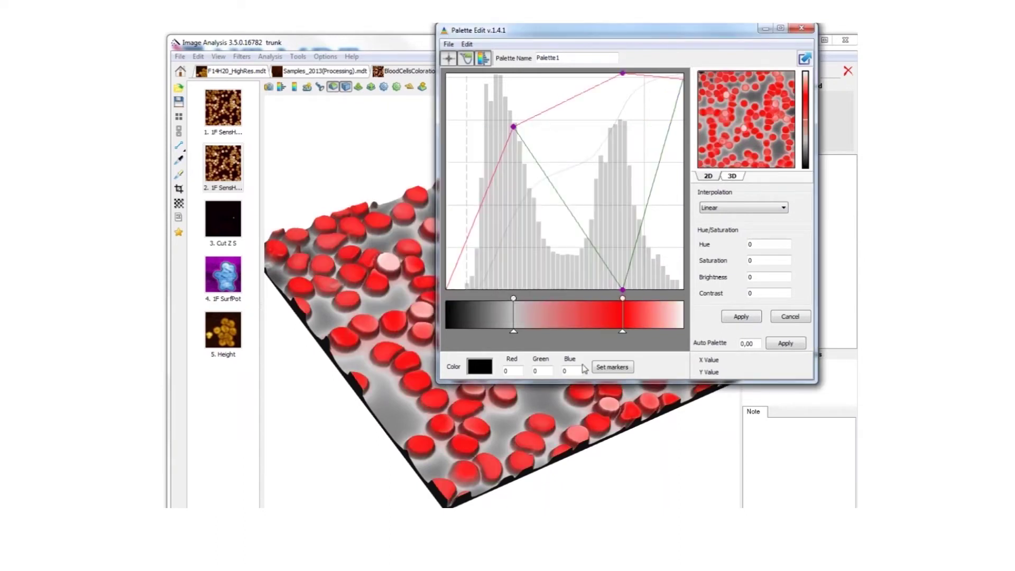
# - Shift the red marker slightly and the gray marker further toward the gradient's dark end, and bring the whole recolored 3D surface into view
pyautogui.moveTo(623, 332); pyautogui.dragTo(616, 332)
pyautogui.moveTo(518, 332); pyautogui.dragTo(499, 334)
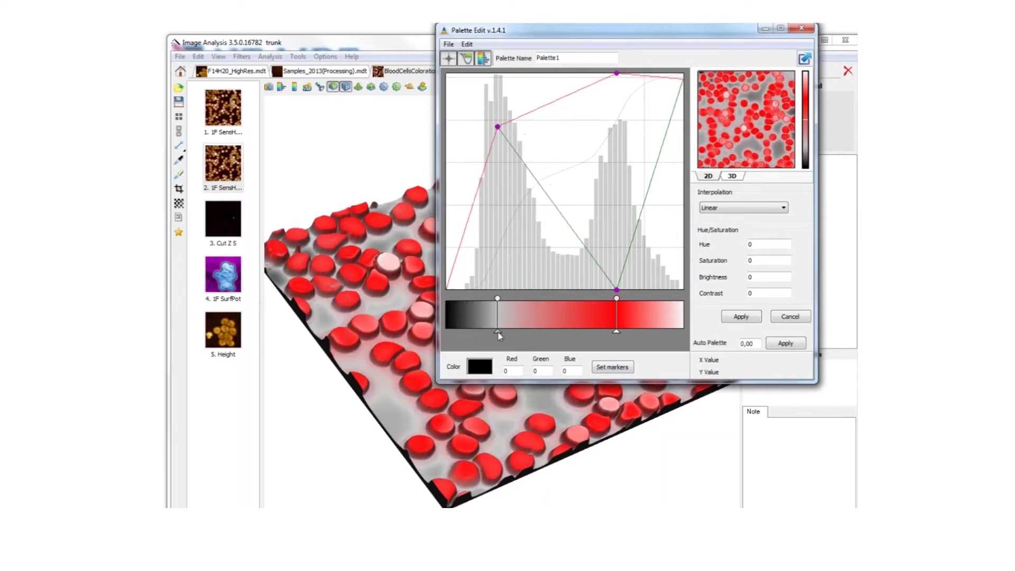
pyautogui.click(256, 71)
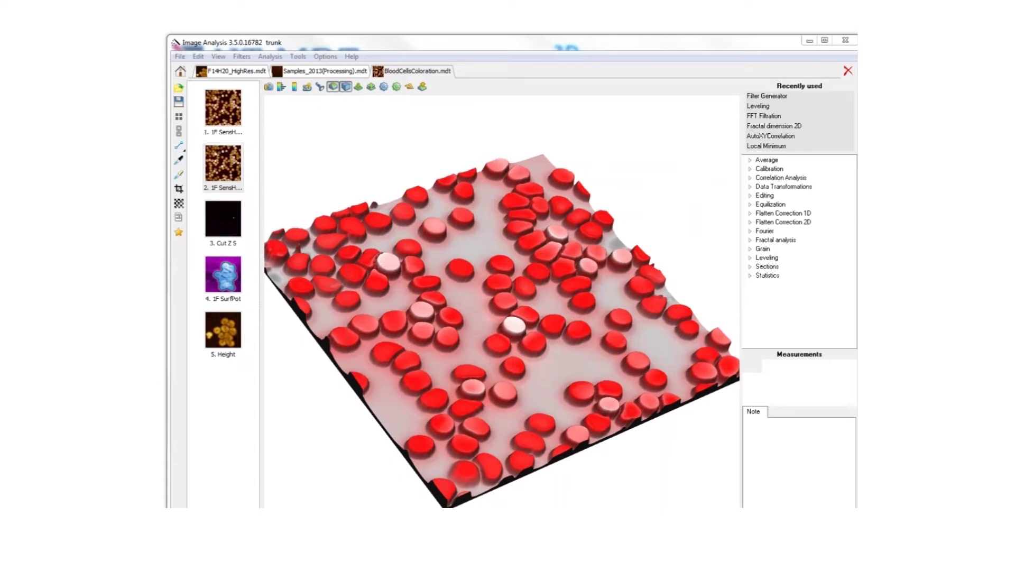
# - Minimize Image Analysis and advance the slide presentation from the 3D Demo slide to the Perception slide
pyautogui.click(809, 40)
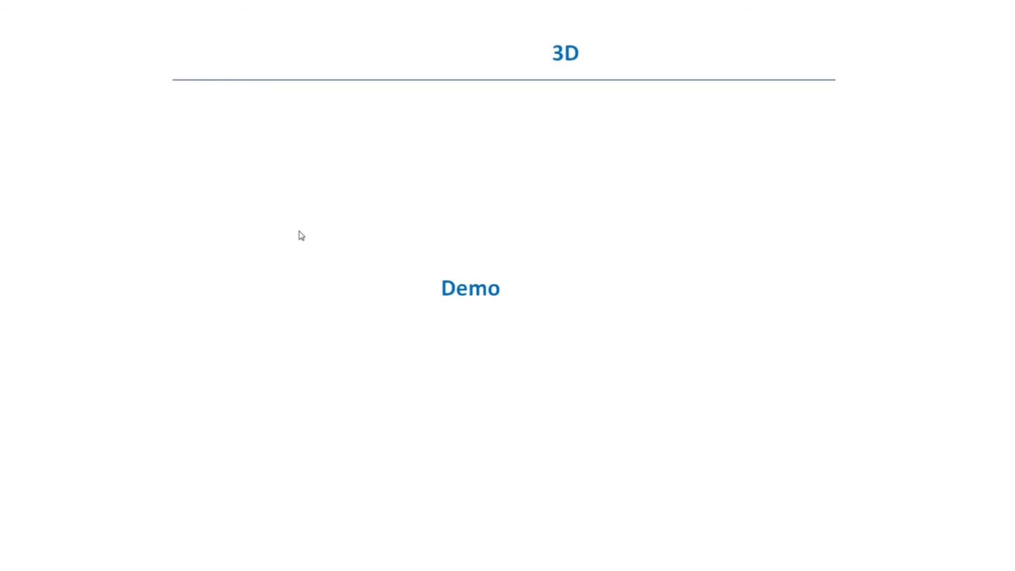
pyautogui.press('Right')
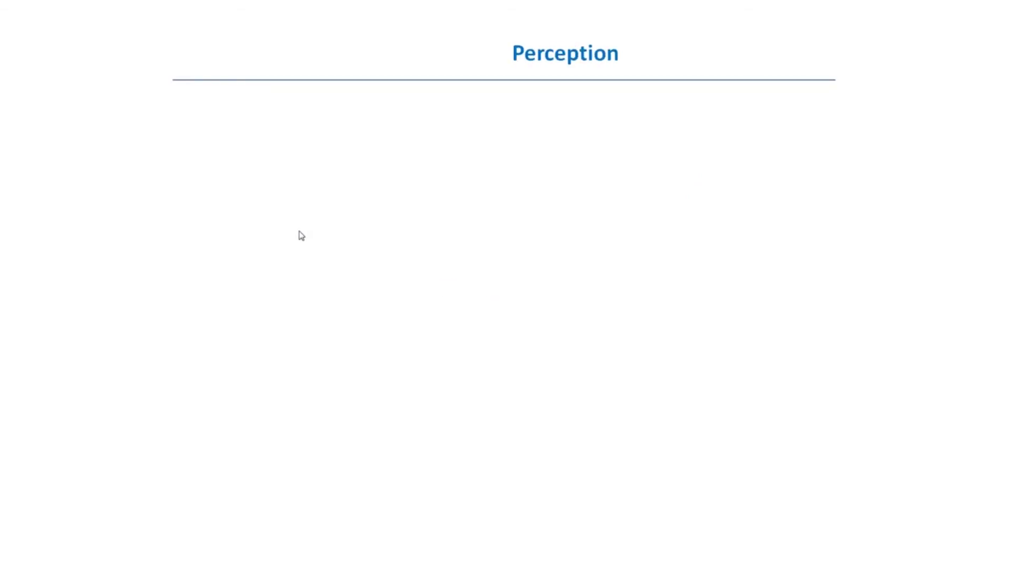